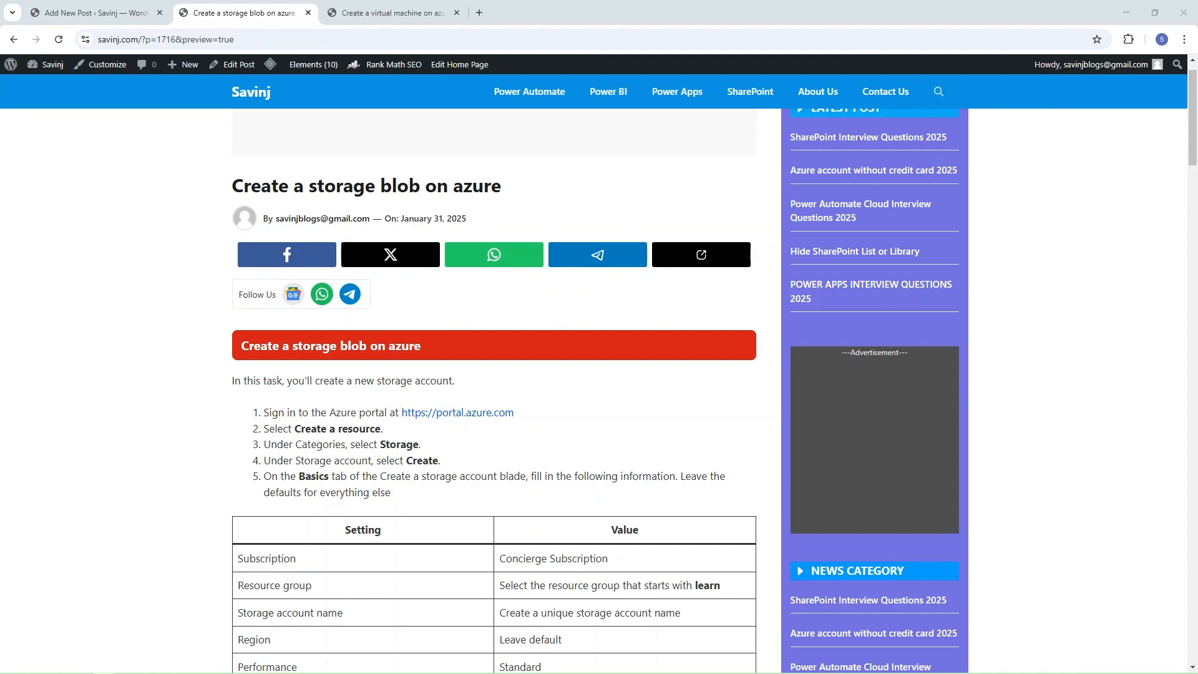
- Look through the "Create a storage blob on azure" article and the related virtual machine article
scroll(450, 474, down, 12)
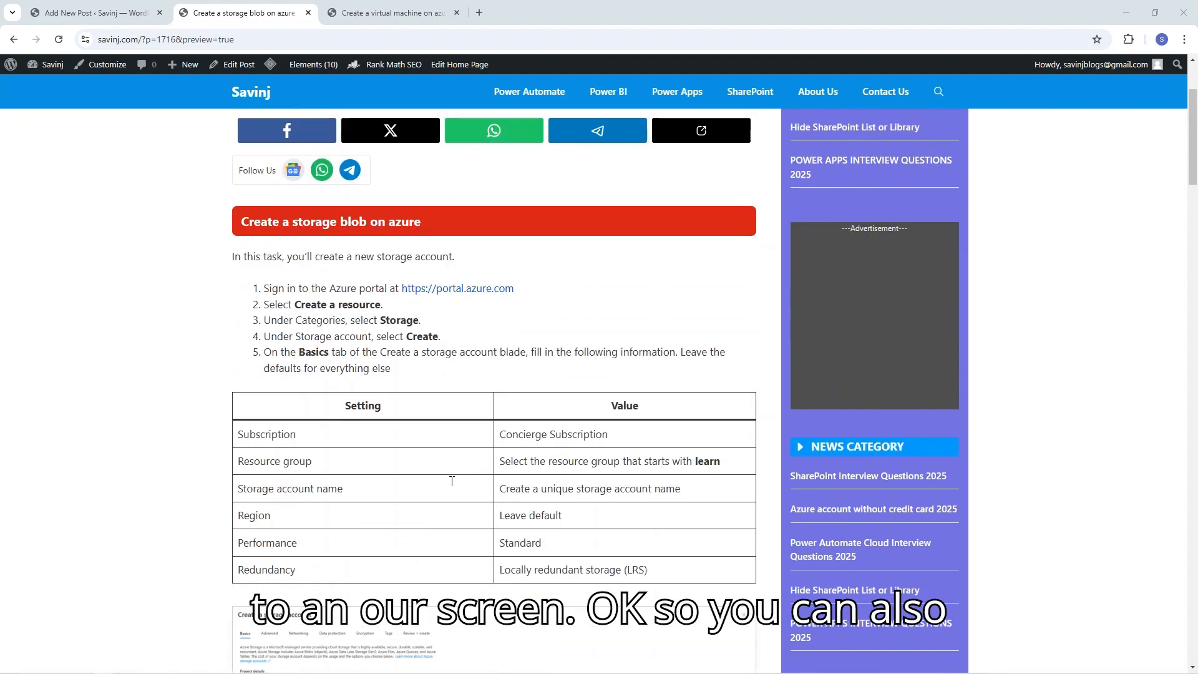
scroll(479, 442, down, 3)
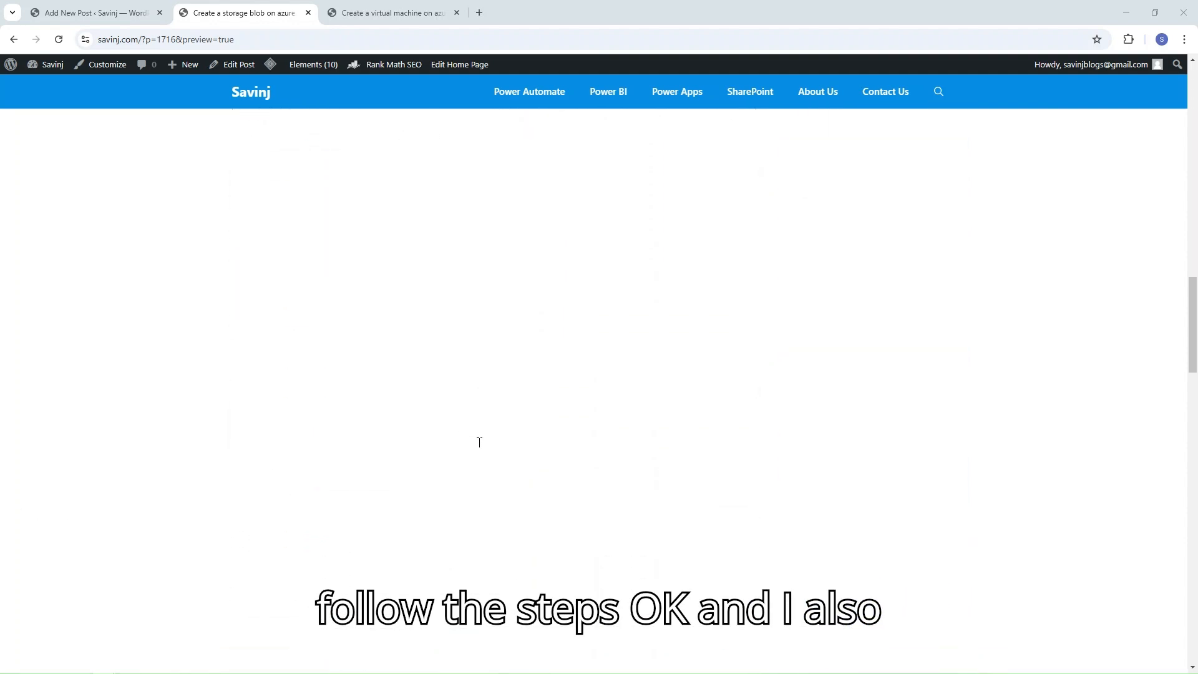
scroll(479, 442, up, 20)
click(398, 12)
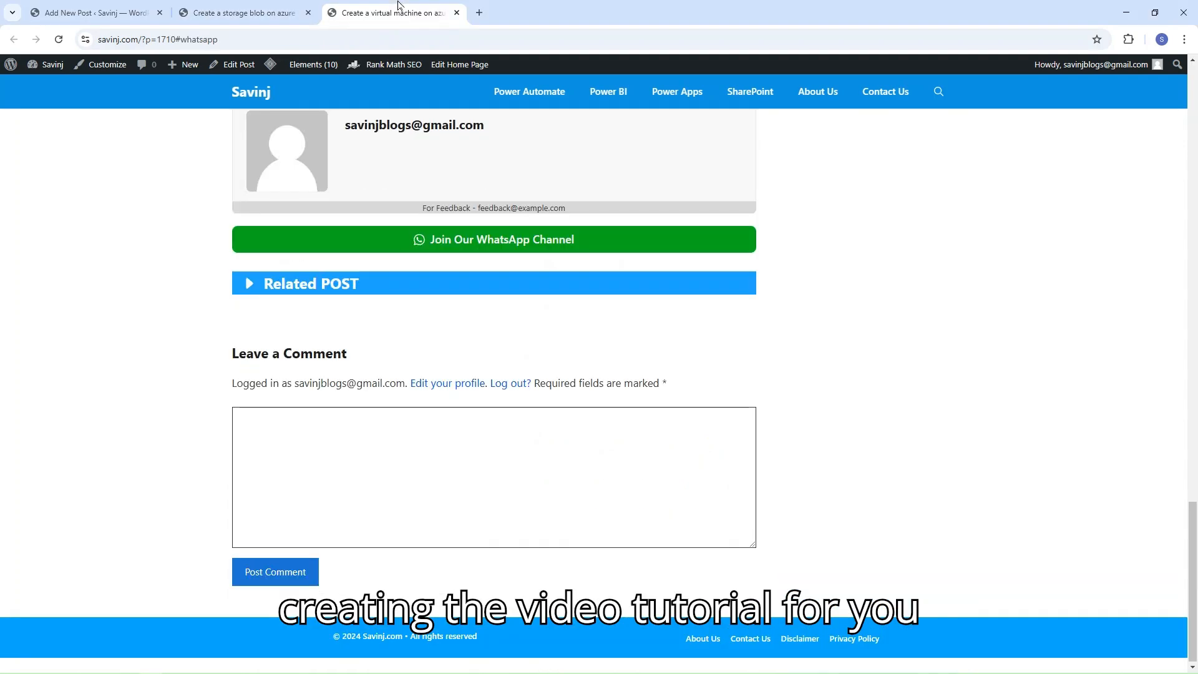
scroll(827, 216, up, 20)
click(267, 7)
- Save the draft of the "Create a virtual machine on azure portal" post and reload the storage blob article preview
click(70, 13)
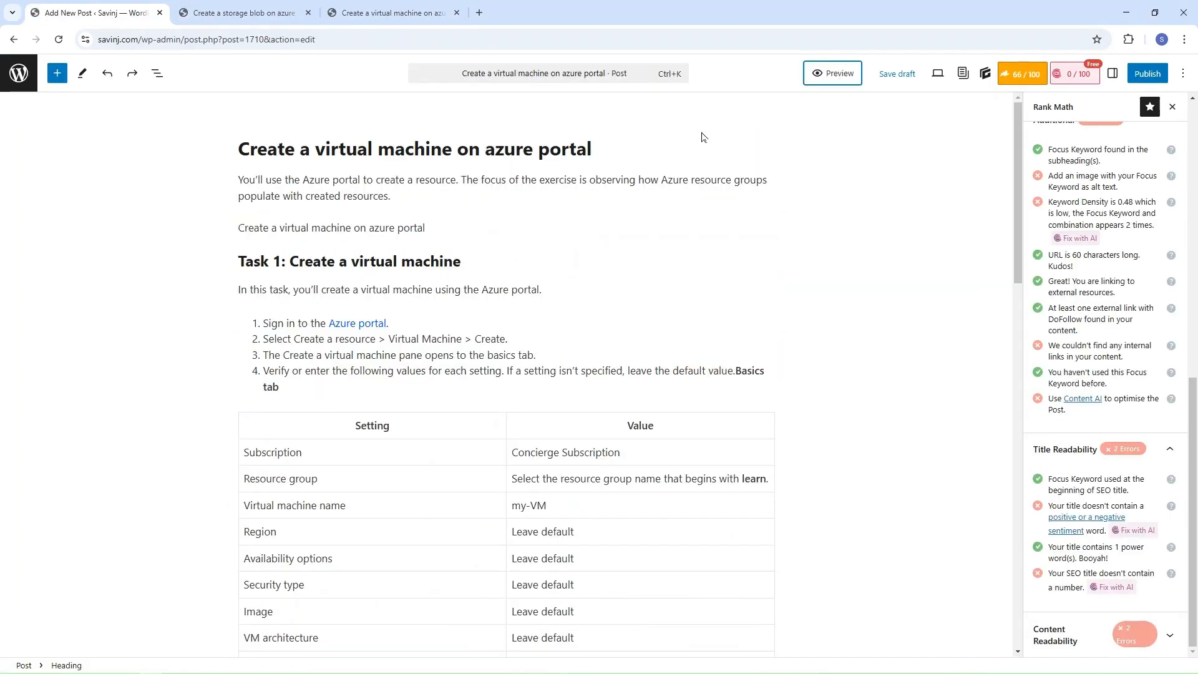
click(893, 75)
click(247, 13)
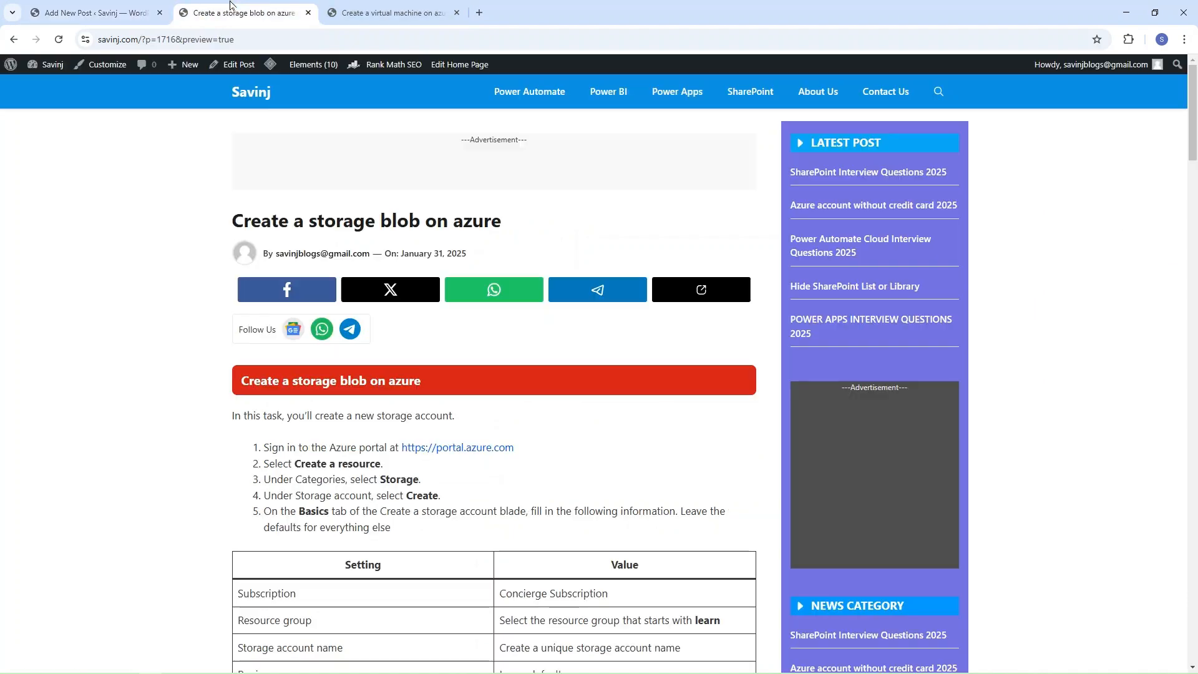
click(58, 41)
- Read the storage account steps and settings tables in the reloaded storage blob article
scroll(468, 566, down, 15)
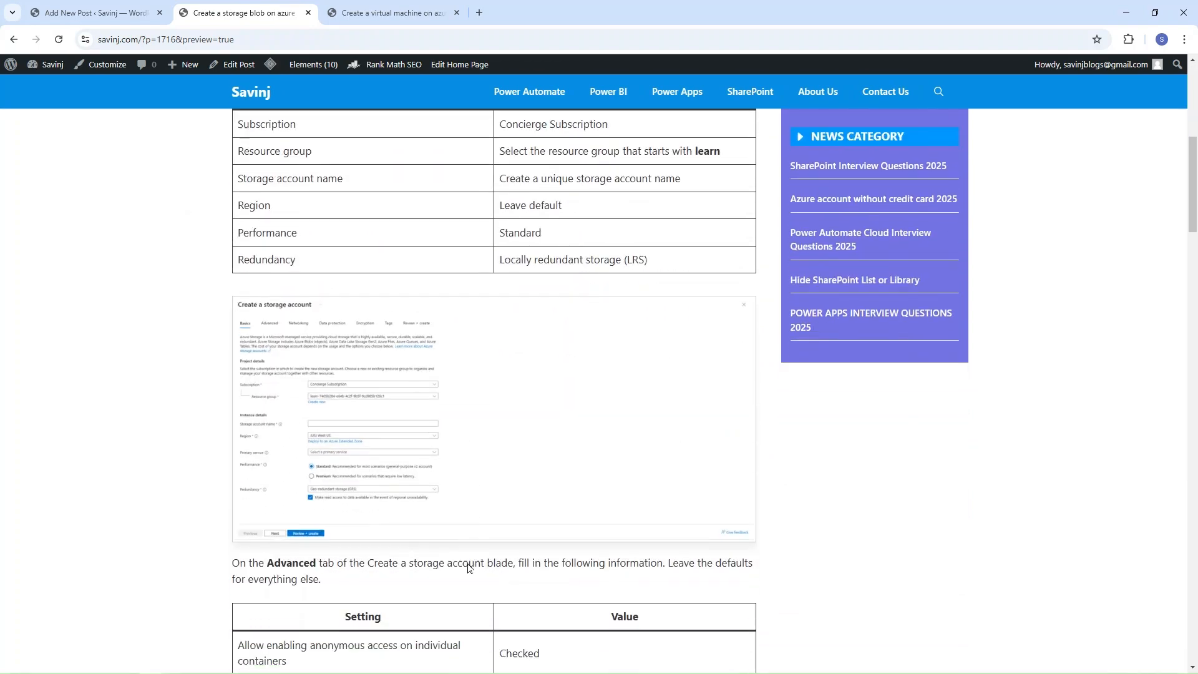
scroll(470, 568, down, 20)
scroll(469, 568, up, 10)
scroll(469, 568, up, 20)
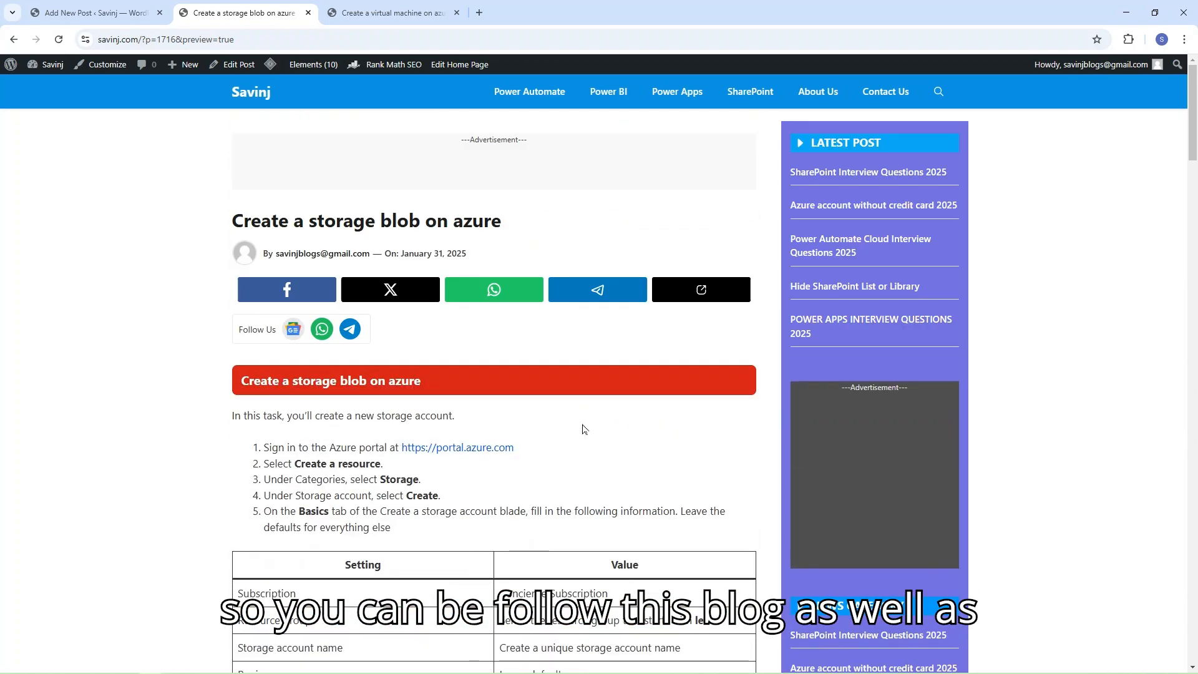
scroll(584, 428, down, 3)
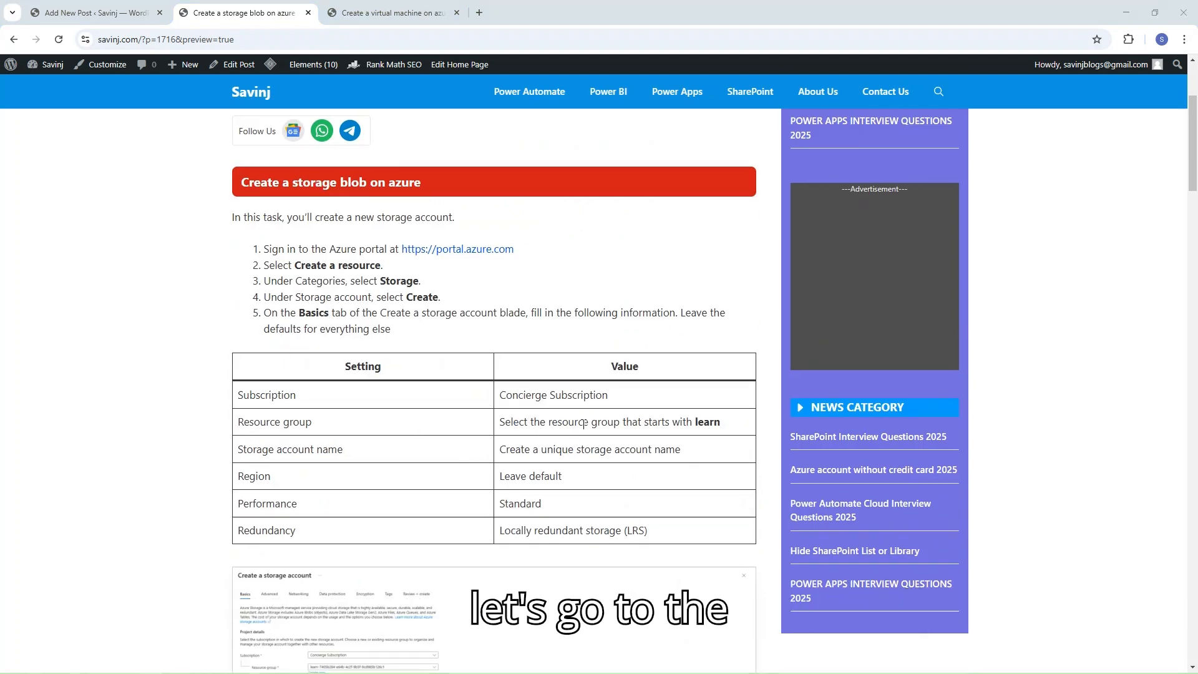
- Switch to the Azure portal and start creating a new storage account from the storage accounts list
key(alt+Tab)
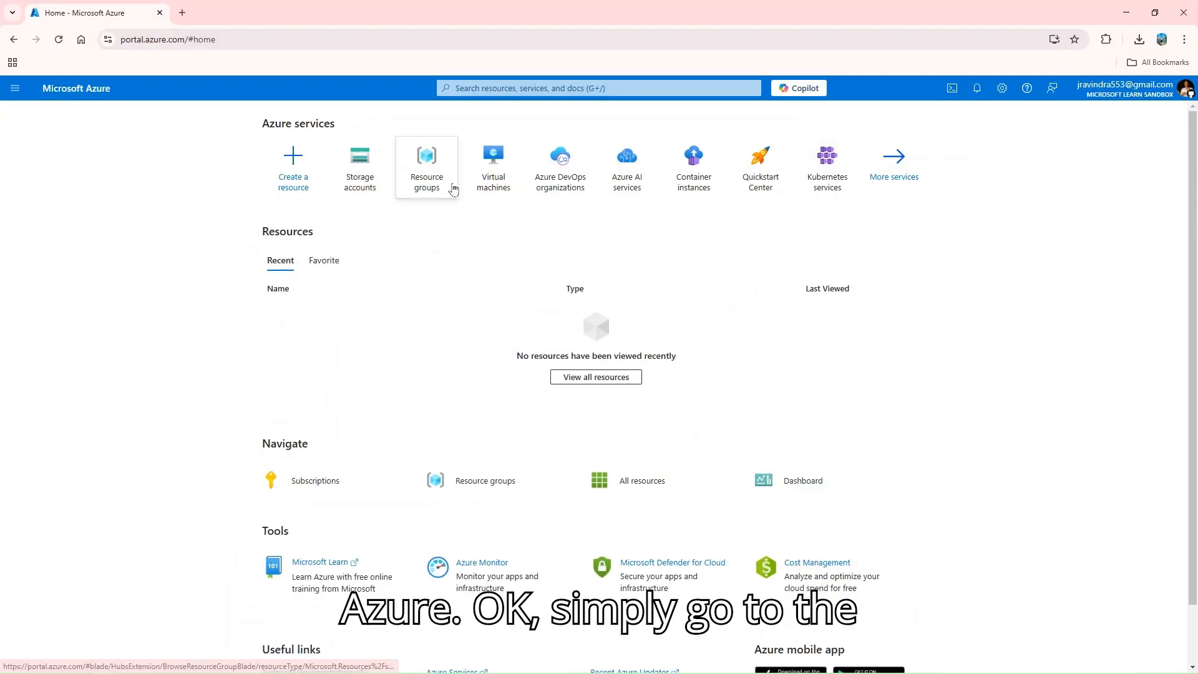
click(372, 169)
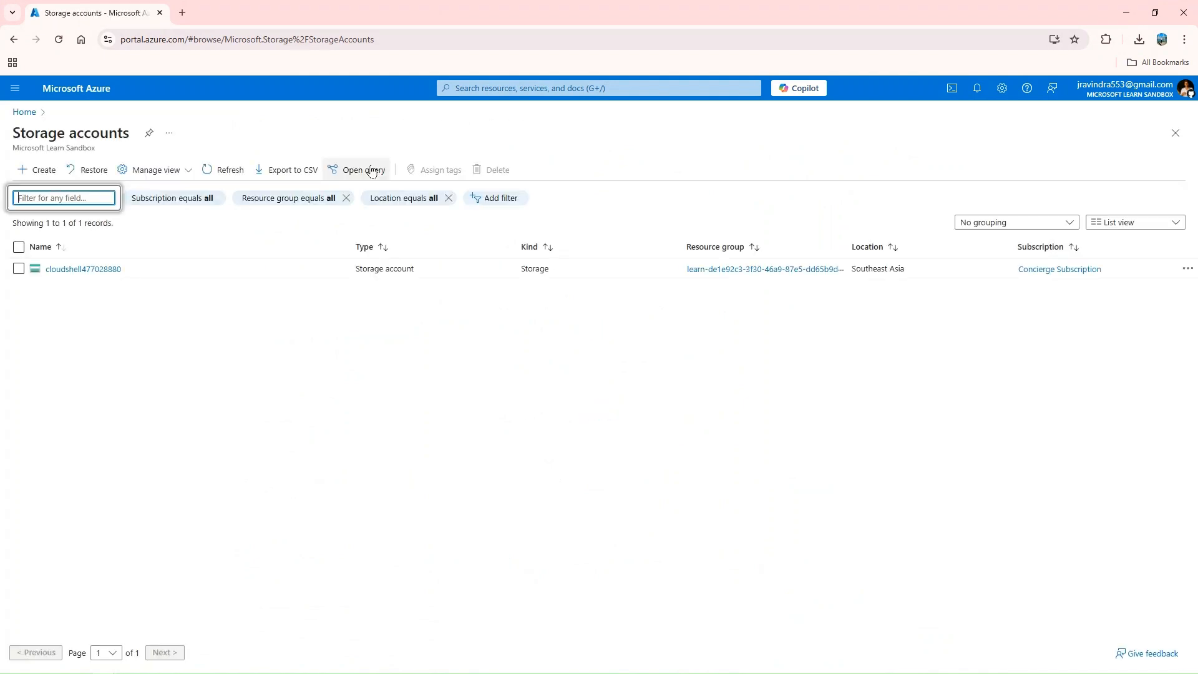
click(41, 170)
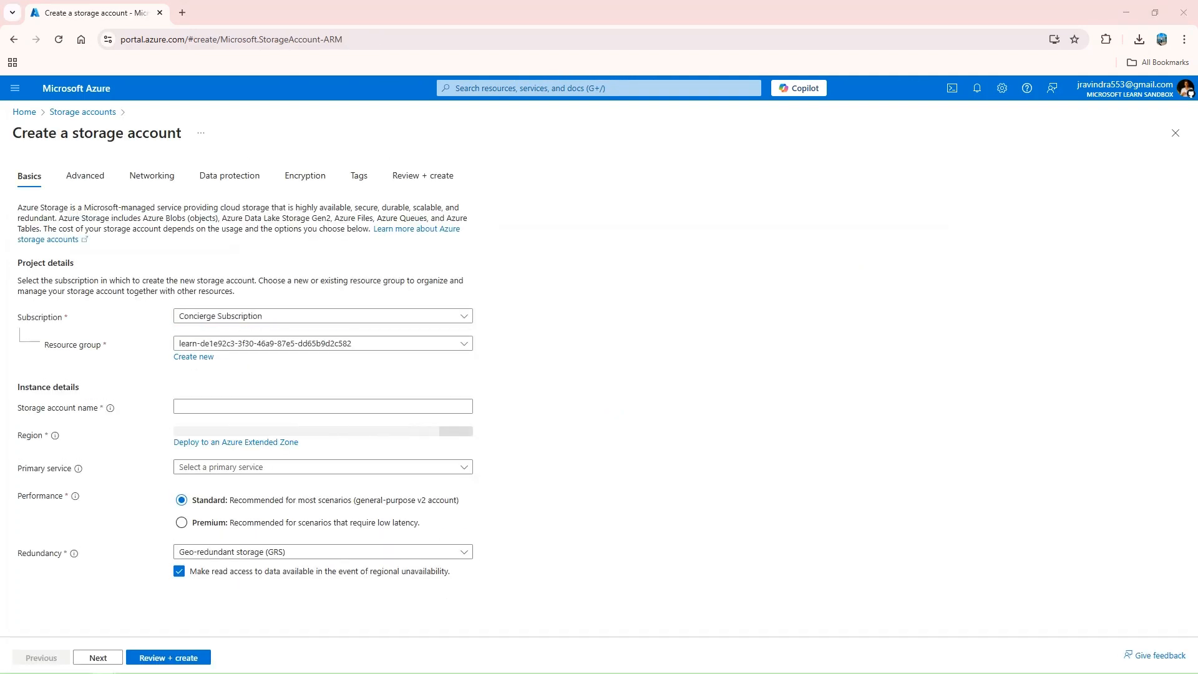
- Fill in the suggested storage account name and set the primary service to Azure Blob Storage or Azure Data Lake Storage Gen 2
click(381, 409)
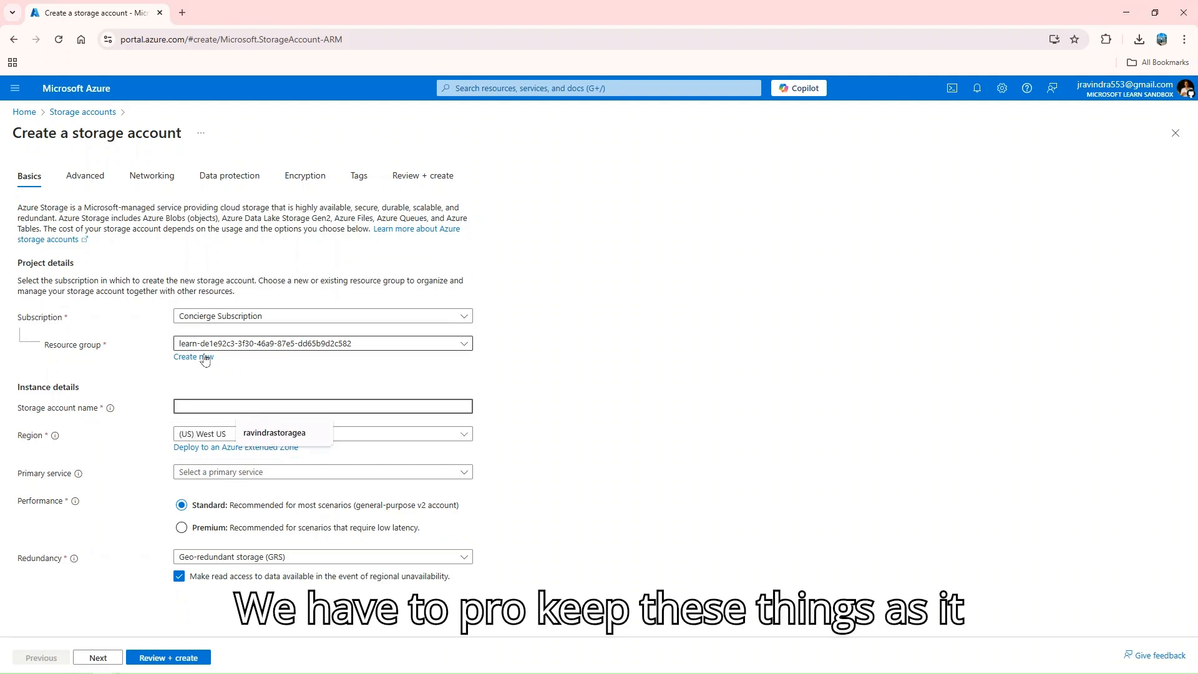
click(280, 433)
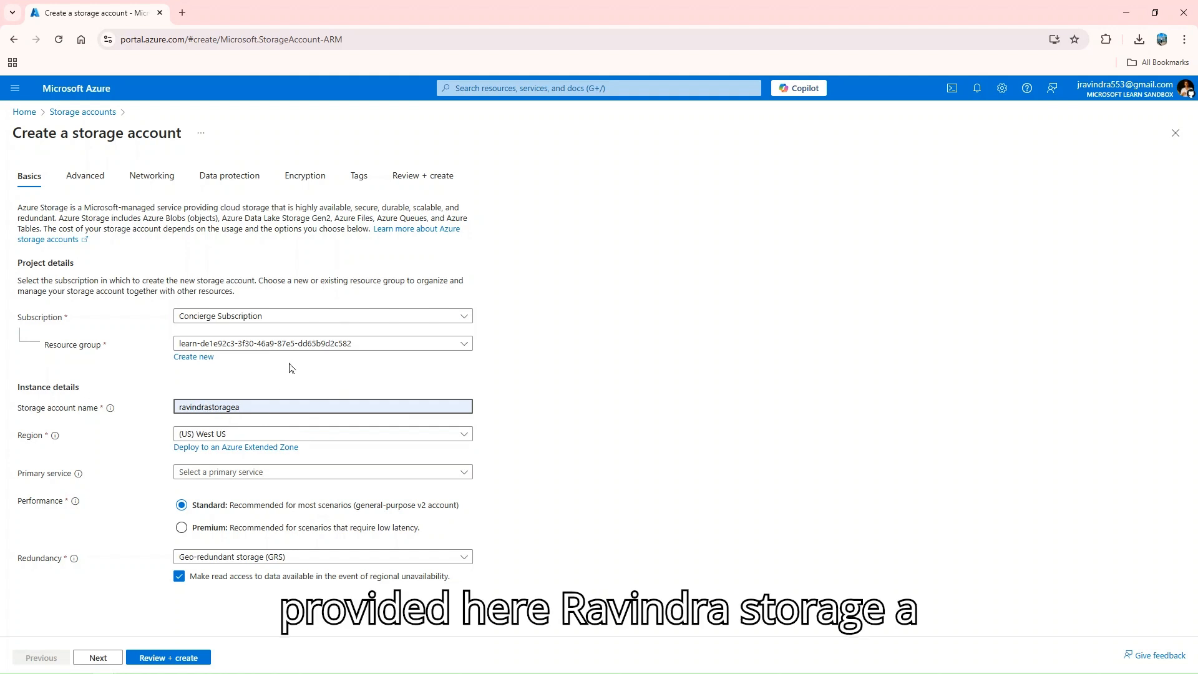
click(268, 478)
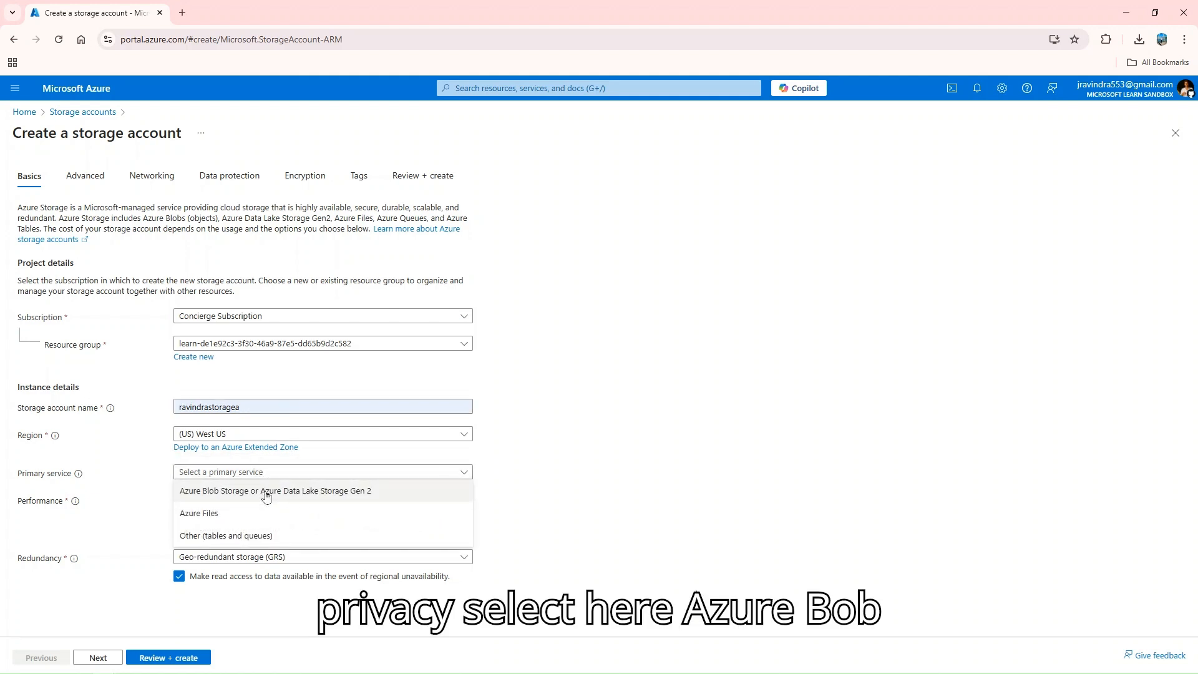
click(287, 497)
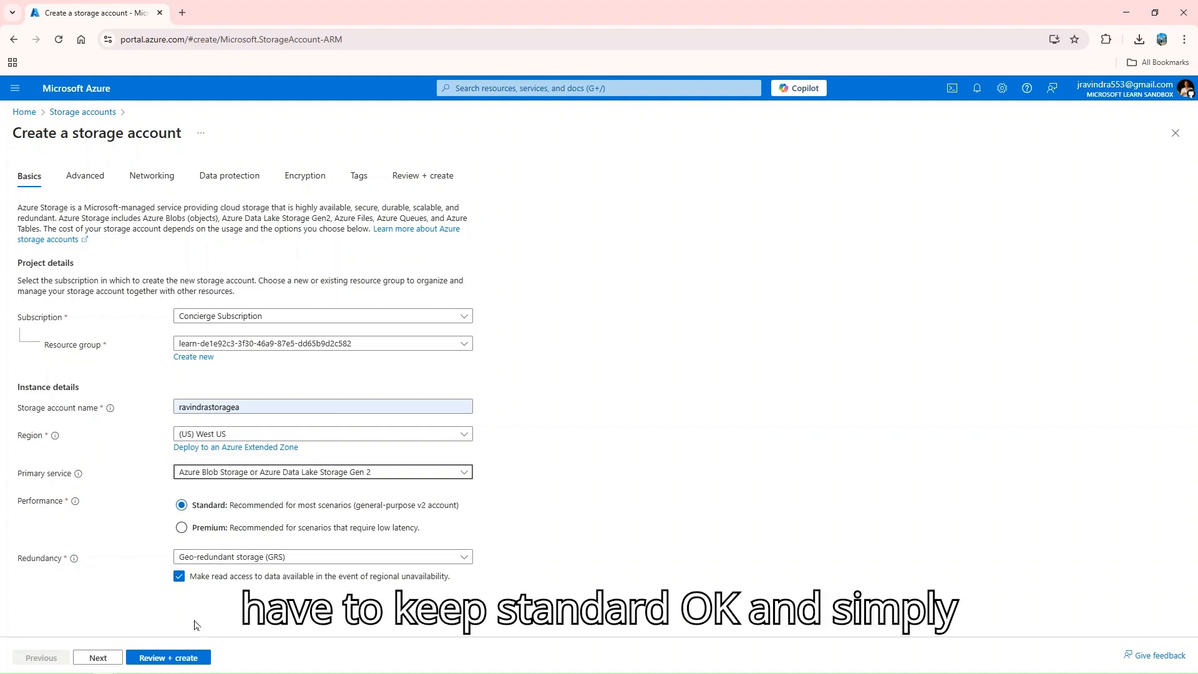
- Allow enabling anonymous access on individual containers, and review and create the storage account
click(94, 181)
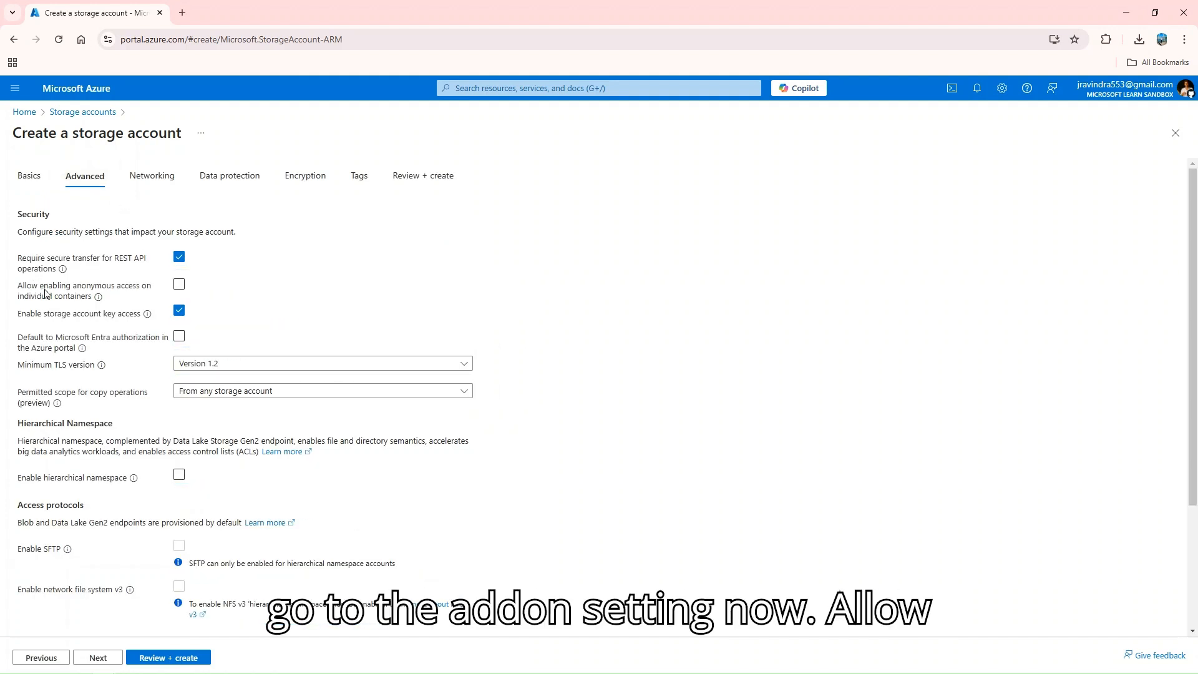
click(179, 287)
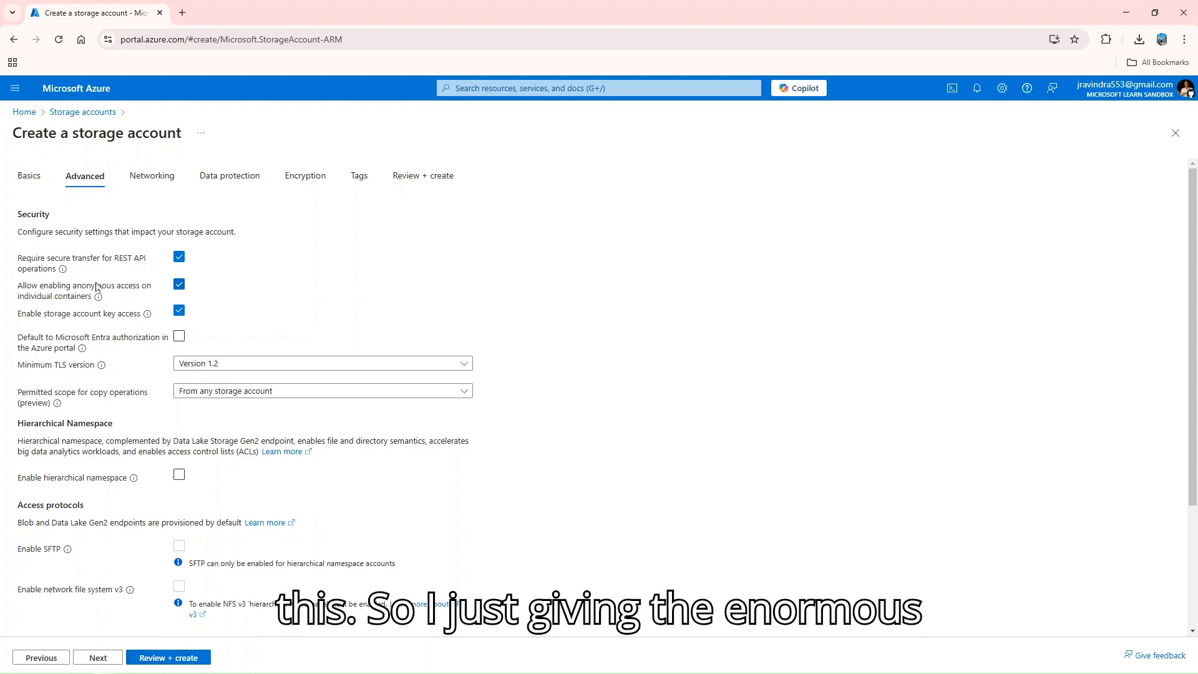
click(185, 660)
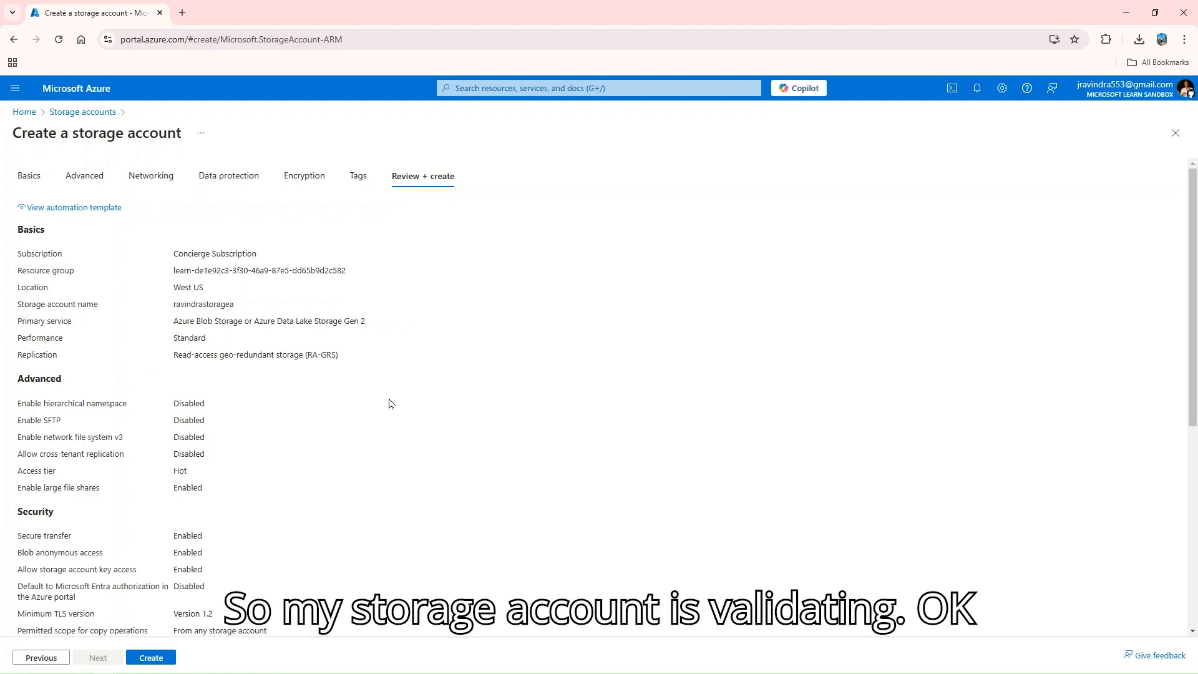
click(142, 657)
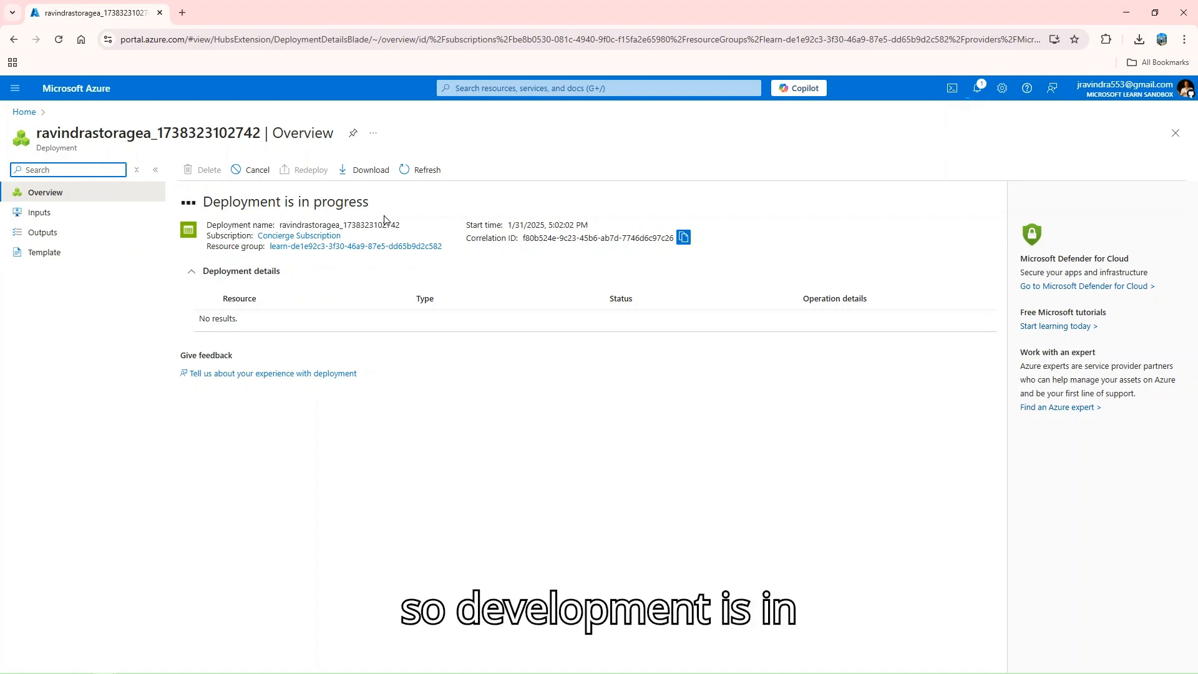
- Leave the deployment overview, open the new storage account from the recent resources, and find its Containers page by searching for "con"
click(1175, 134)
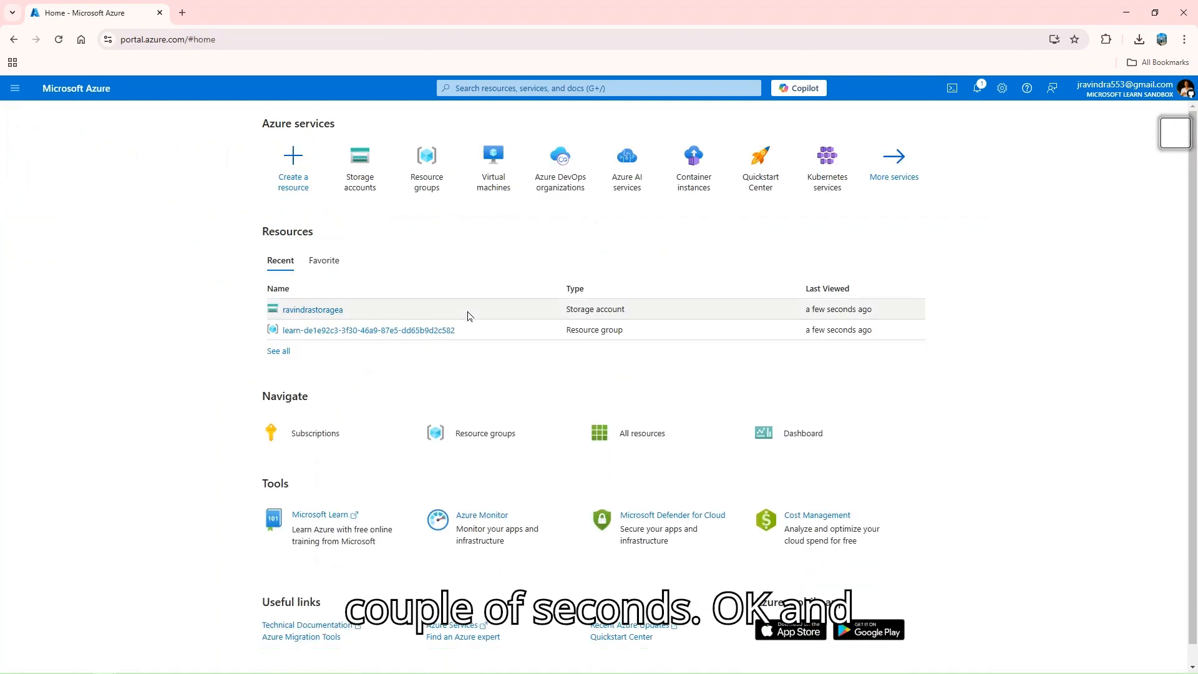
click(328, 310)
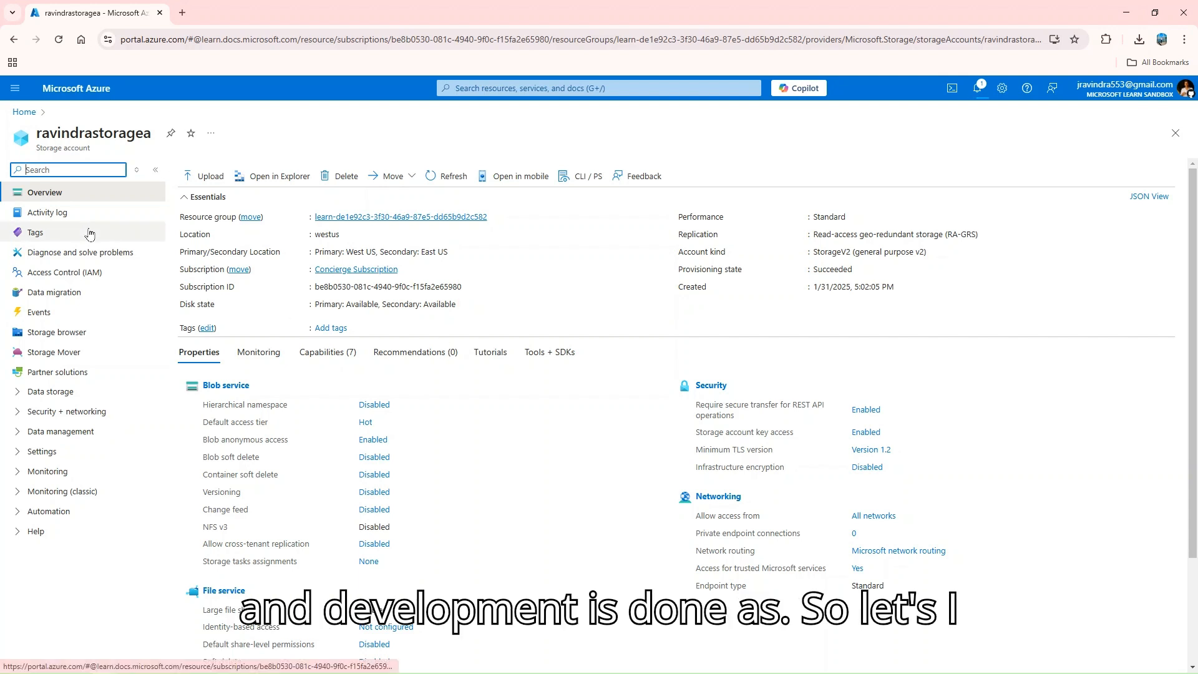
click(60, 171)
text(c)
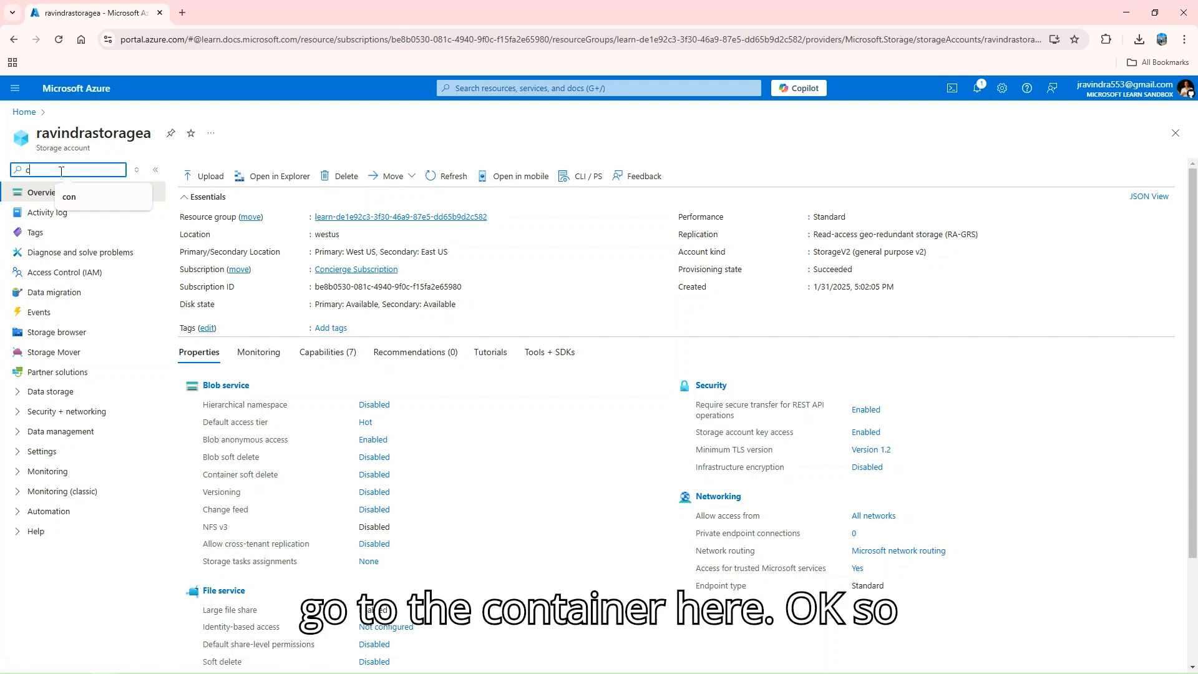
text(on)
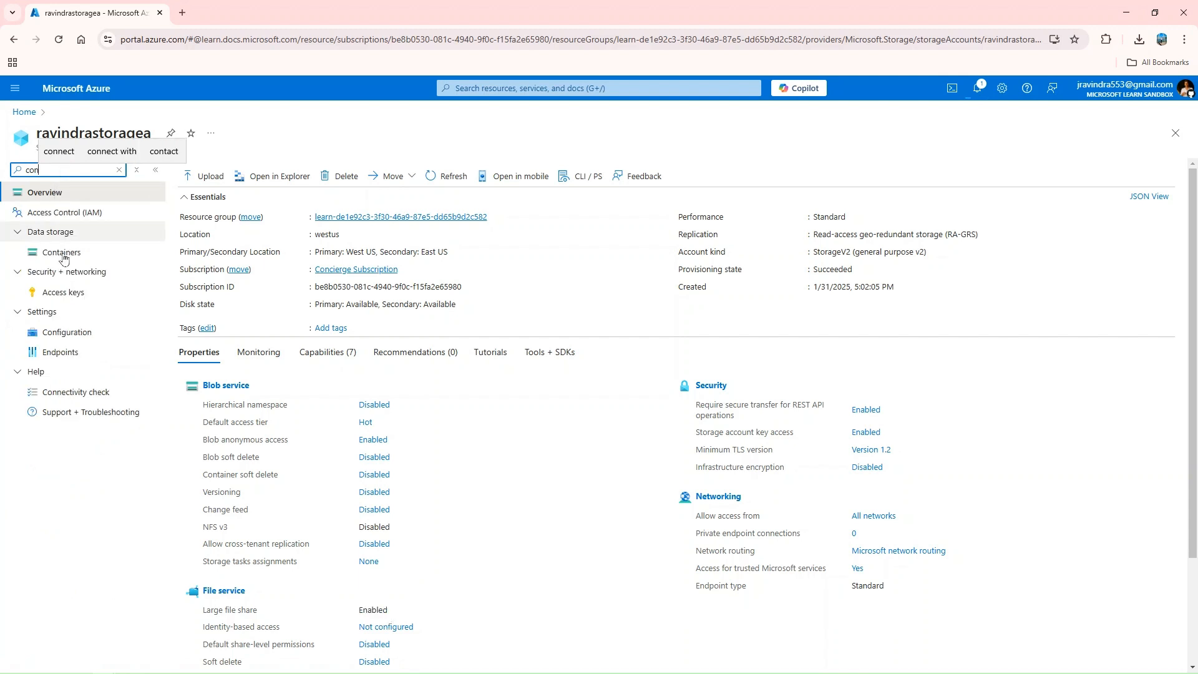
click(66, 256)
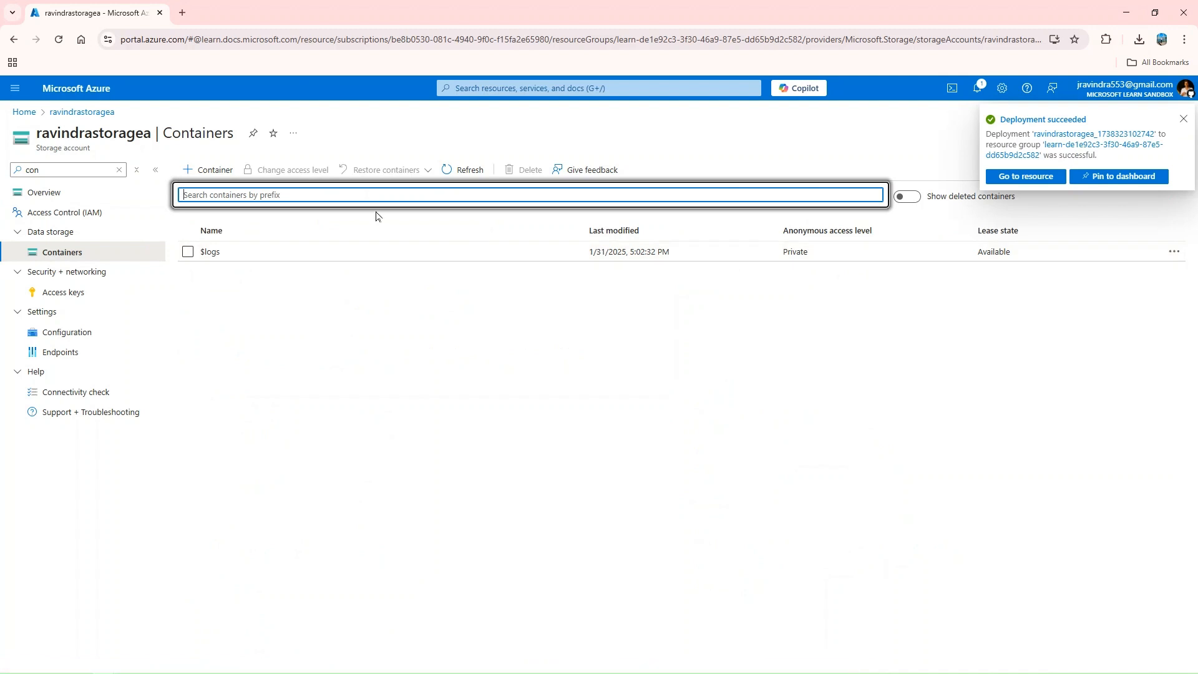
- Create a new private container in the storage account using the suggested name
click(205, 169)
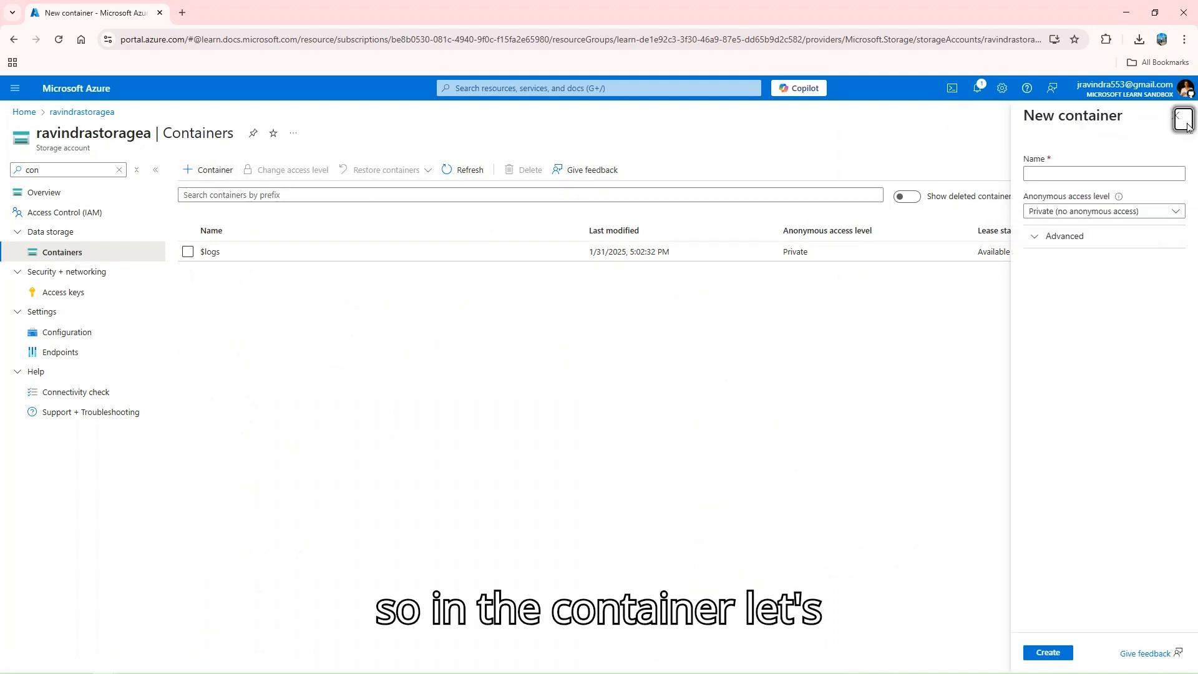
click(1079, 172)
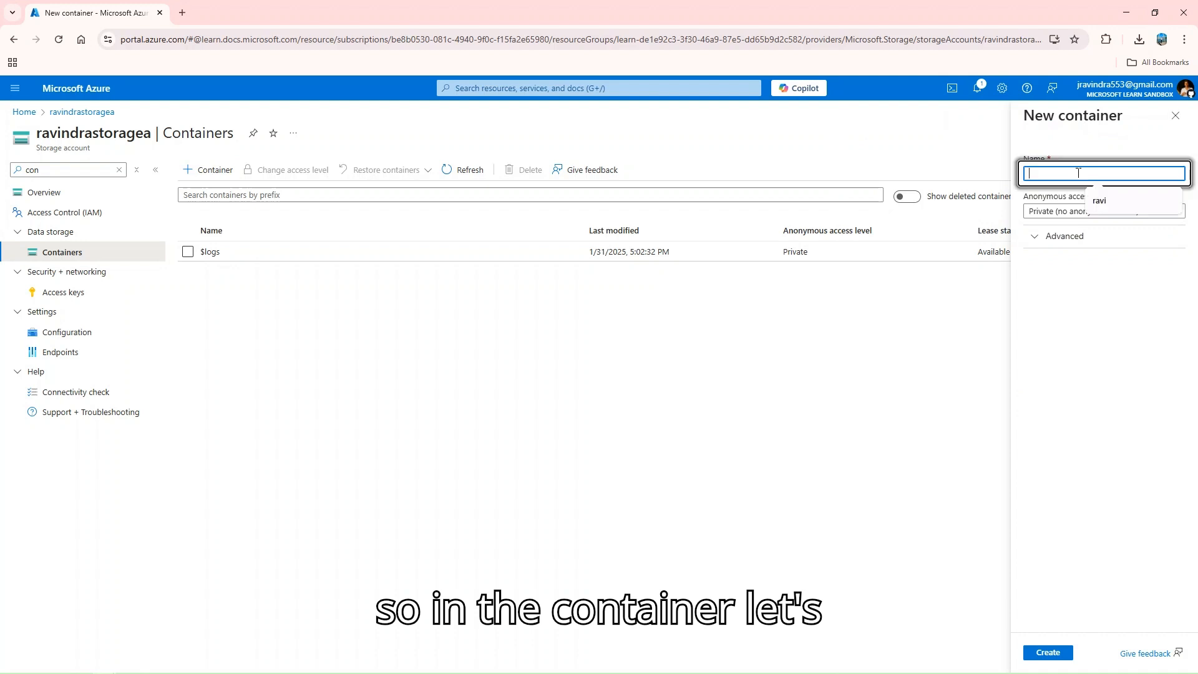
click(1113, 201)
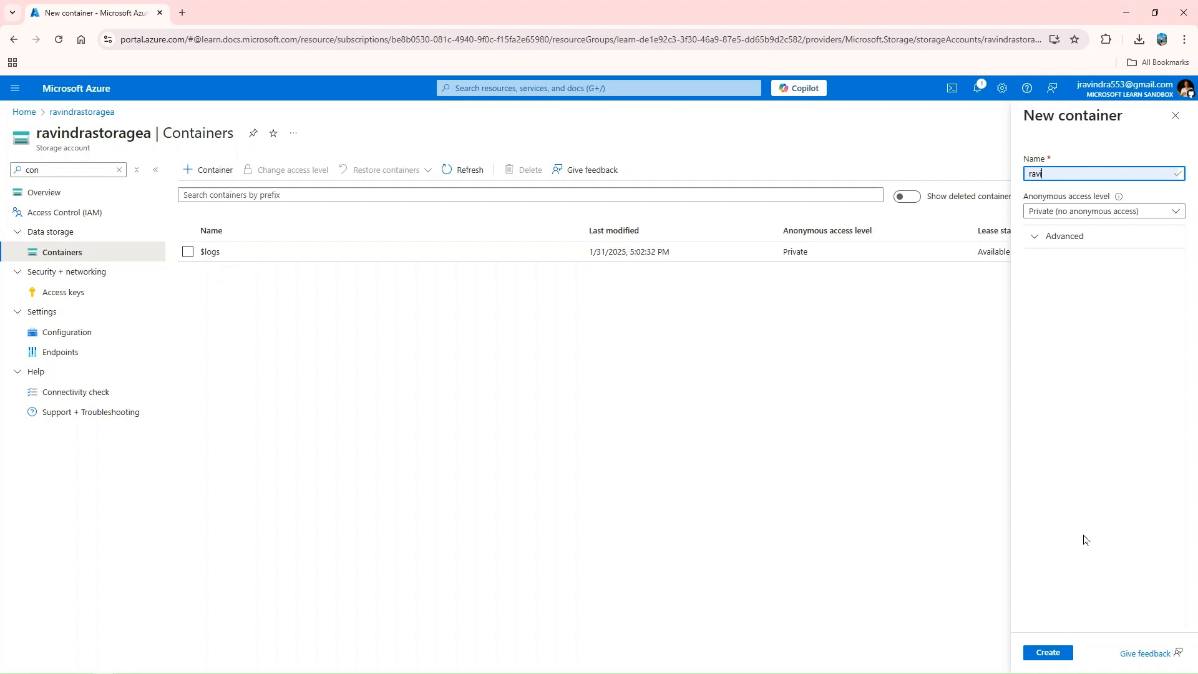
click(1048, 653)
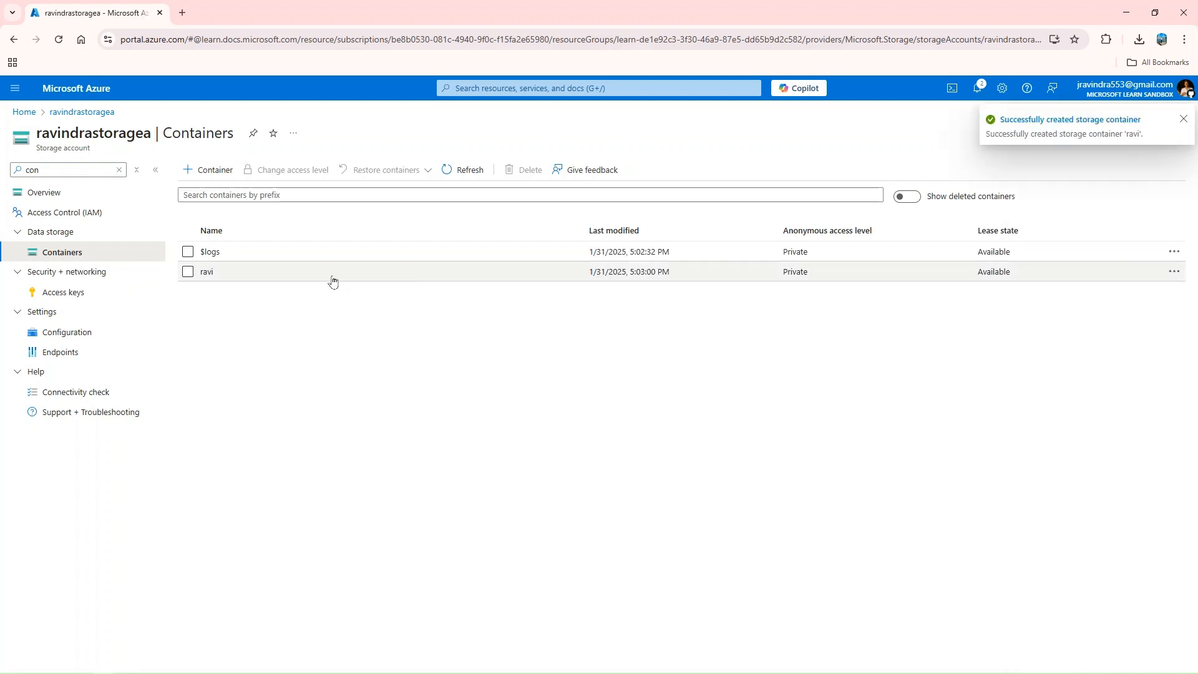
- Open the new container and set its anonymous access level to Blob (anonymous read access for blobs only)
click(207, 272)
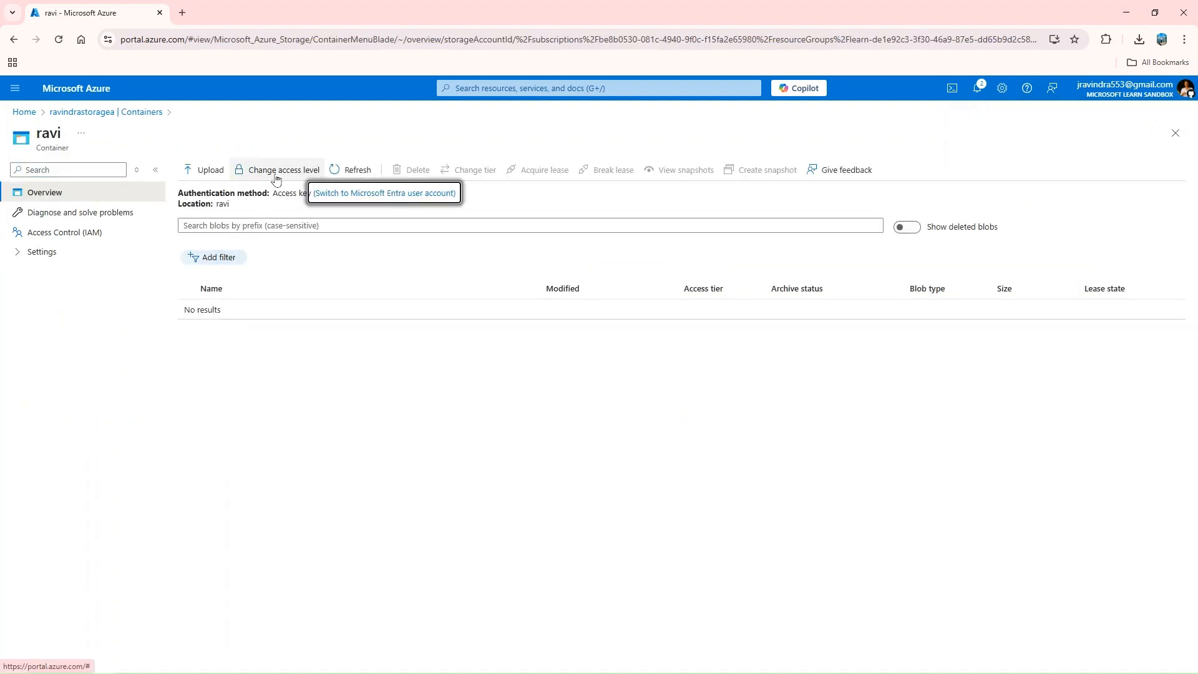
click(277, 174)
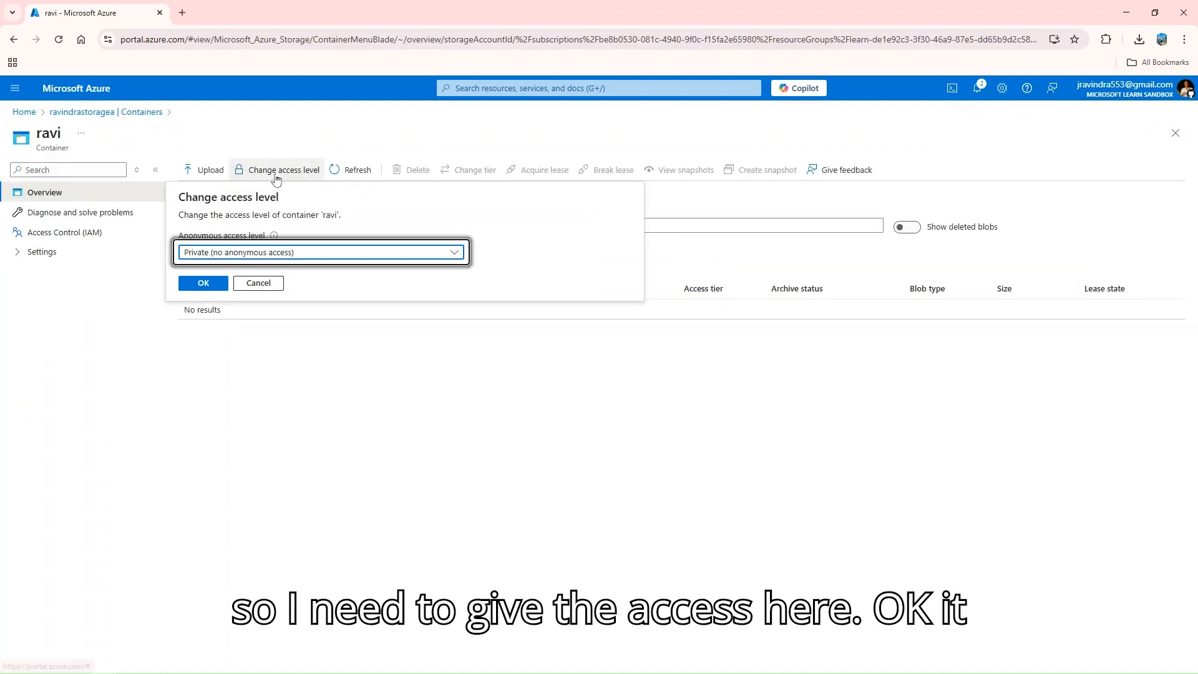
click(294, 253)
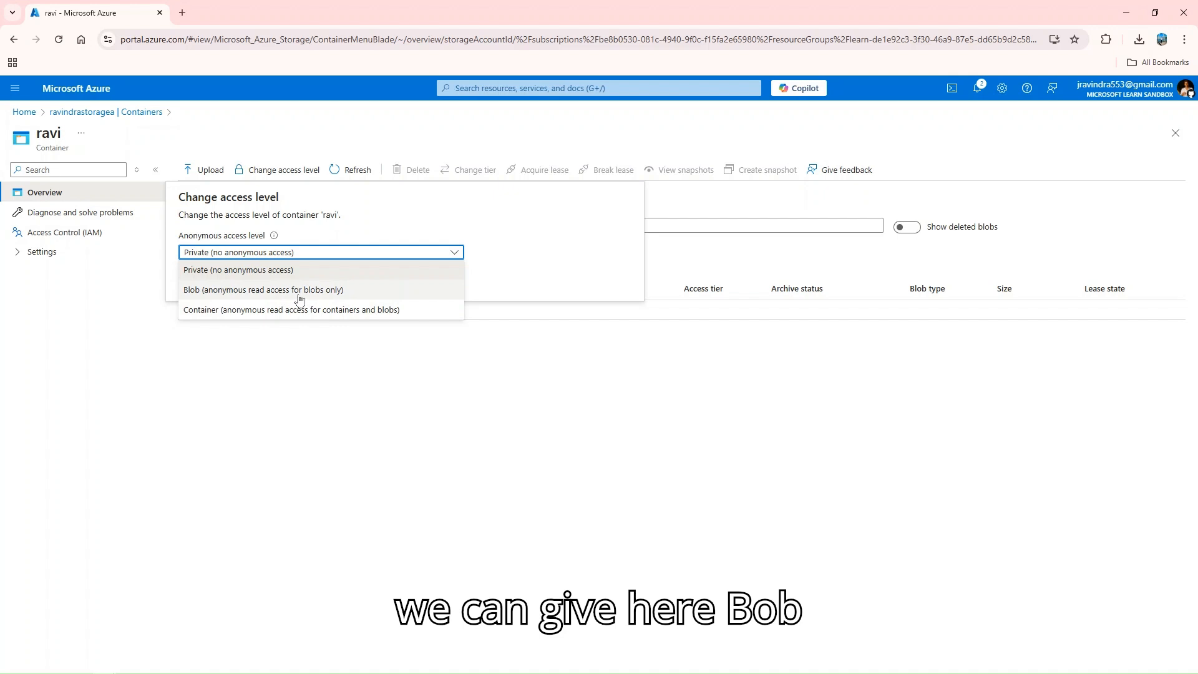
click(328, 298)
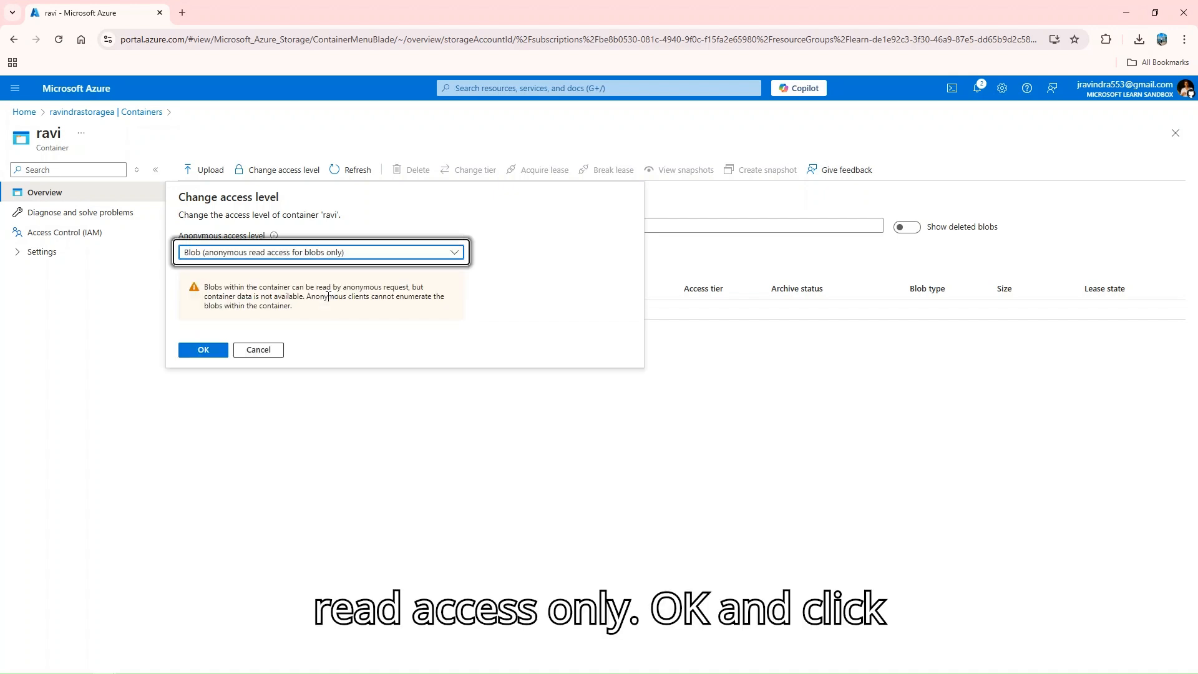
click(216, 349)
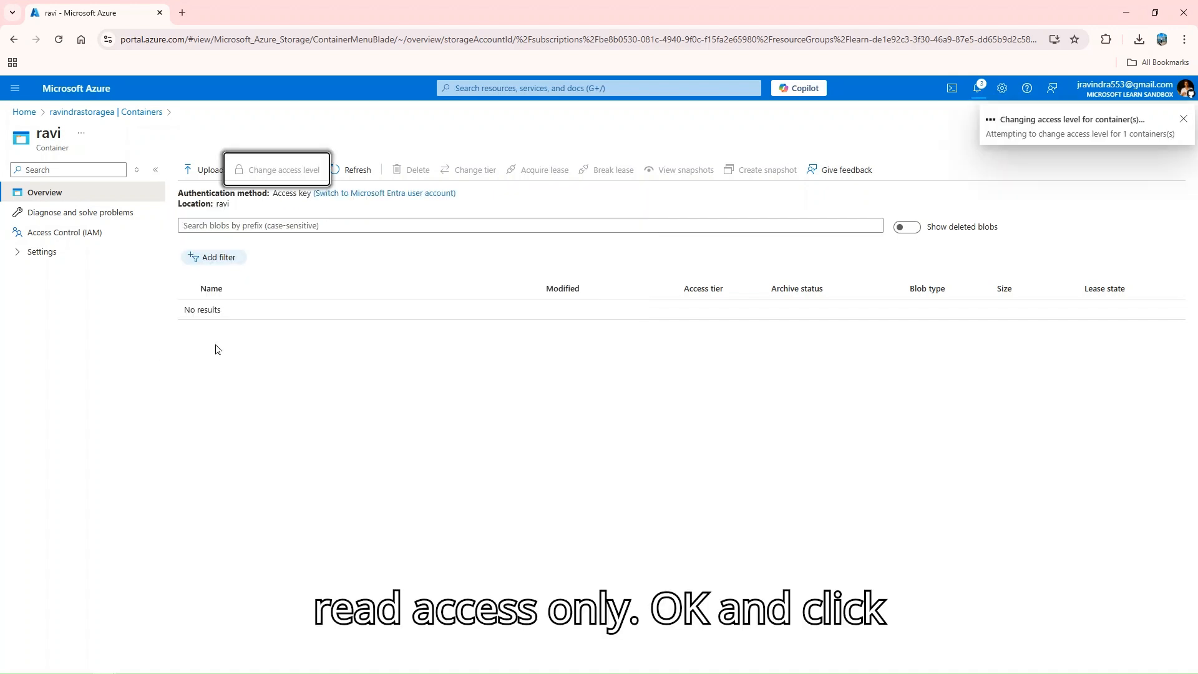
- Upload the JPG image whose name starts with temp_image_20250122_114737 to the container as a blob
click(208, 170)
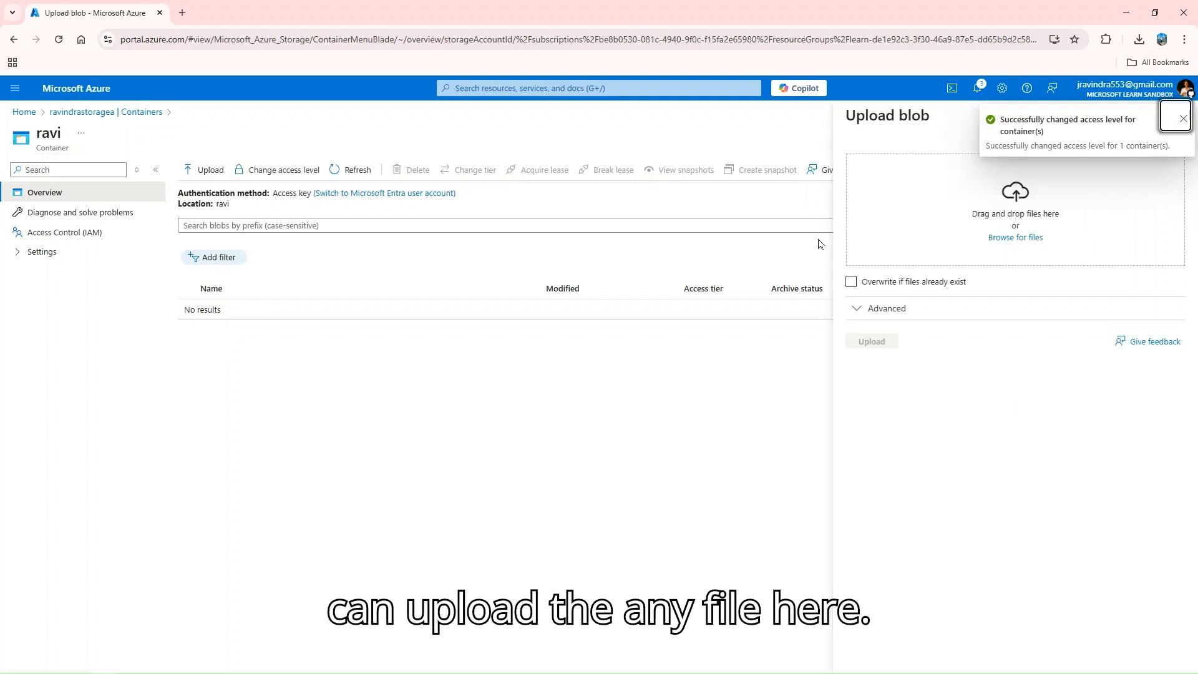
click(1017, 241)
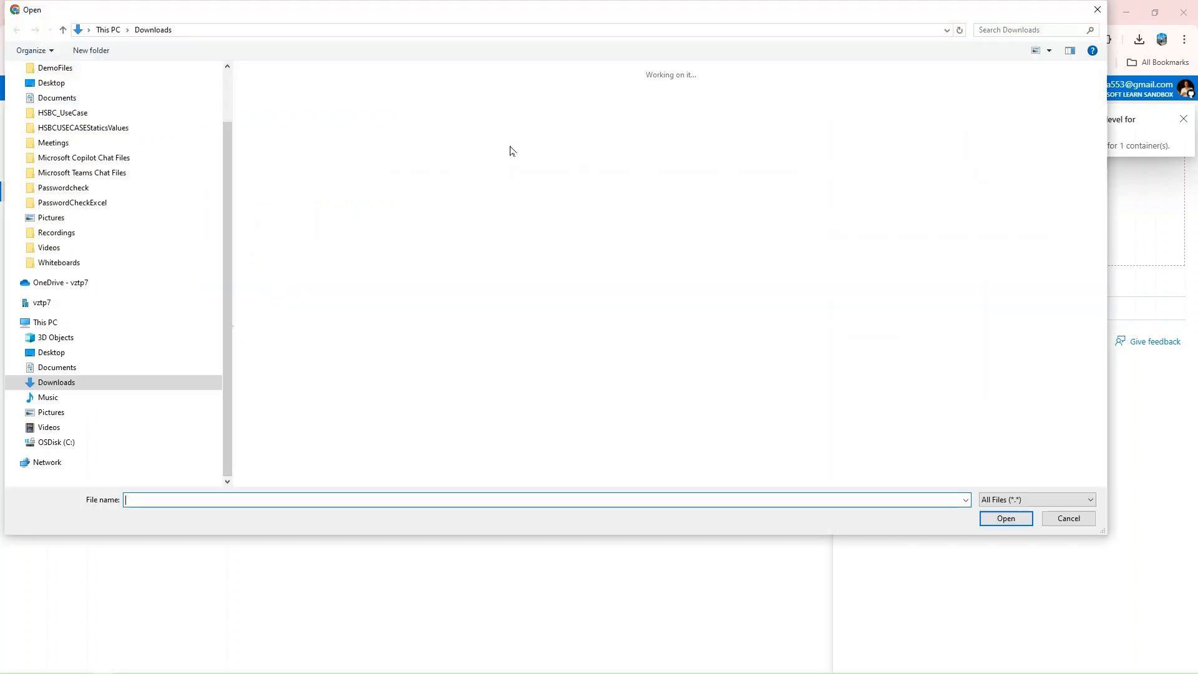
drag(38, 109, 0, 92)
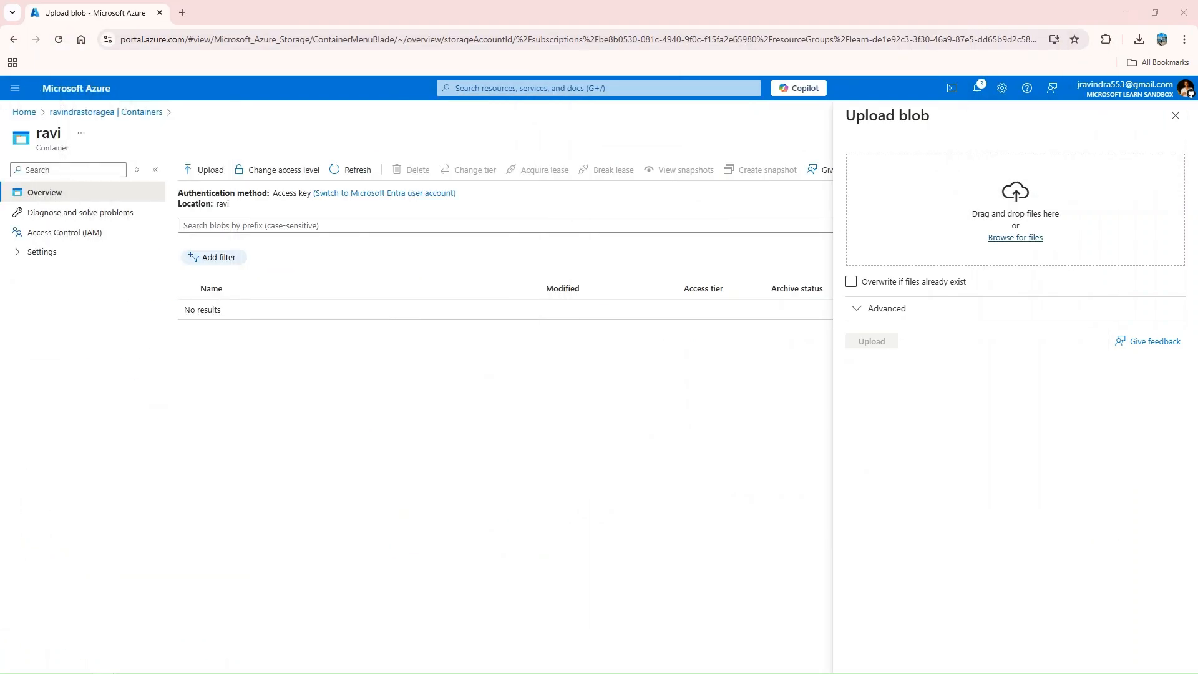
key(Return)
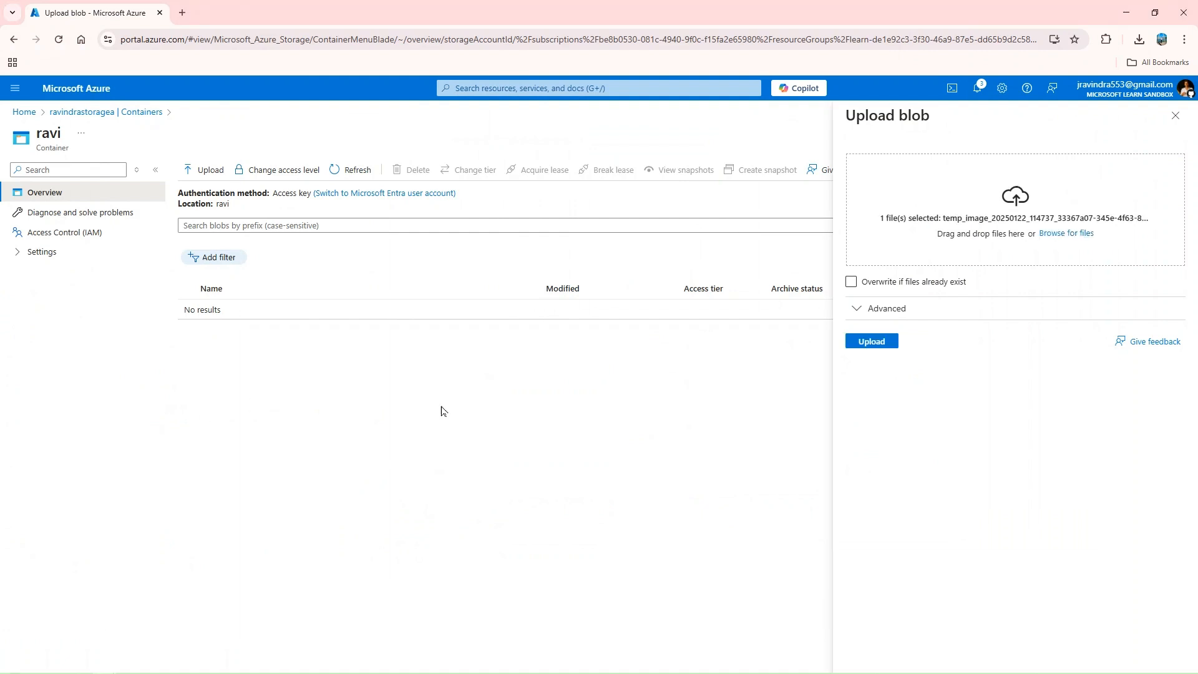
click(873, 342)
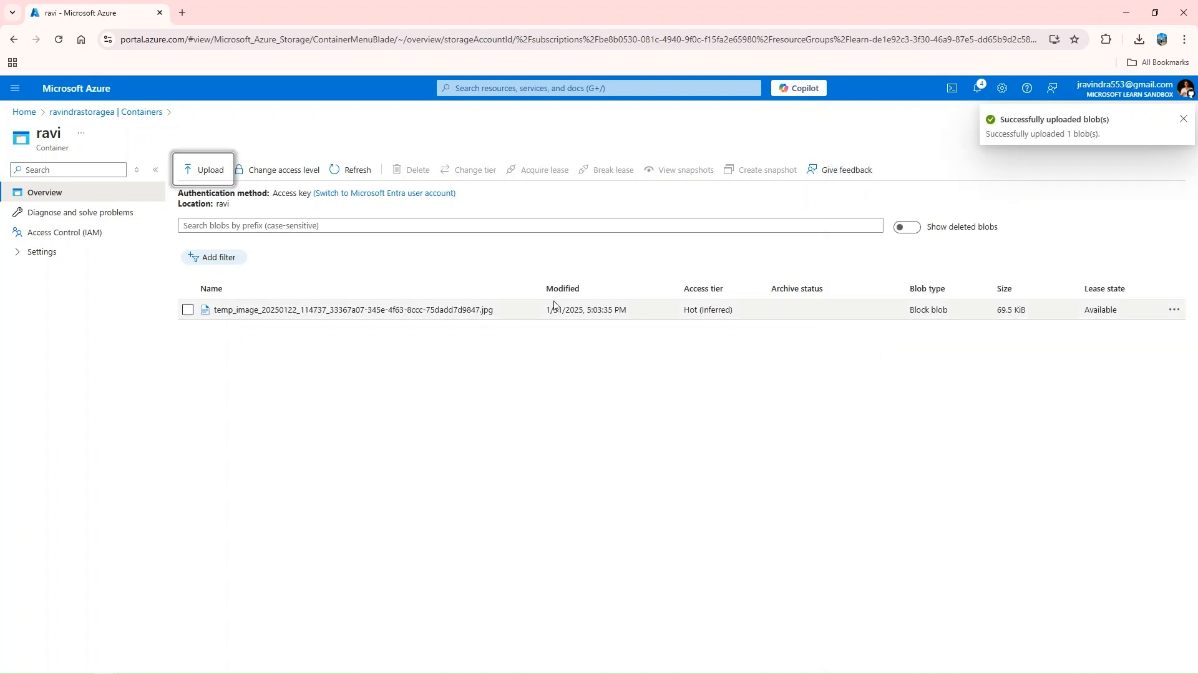
- Open the uploaded image blob's properties, dismiss the upload notification, and copy the blob's URL
click(393, 311)
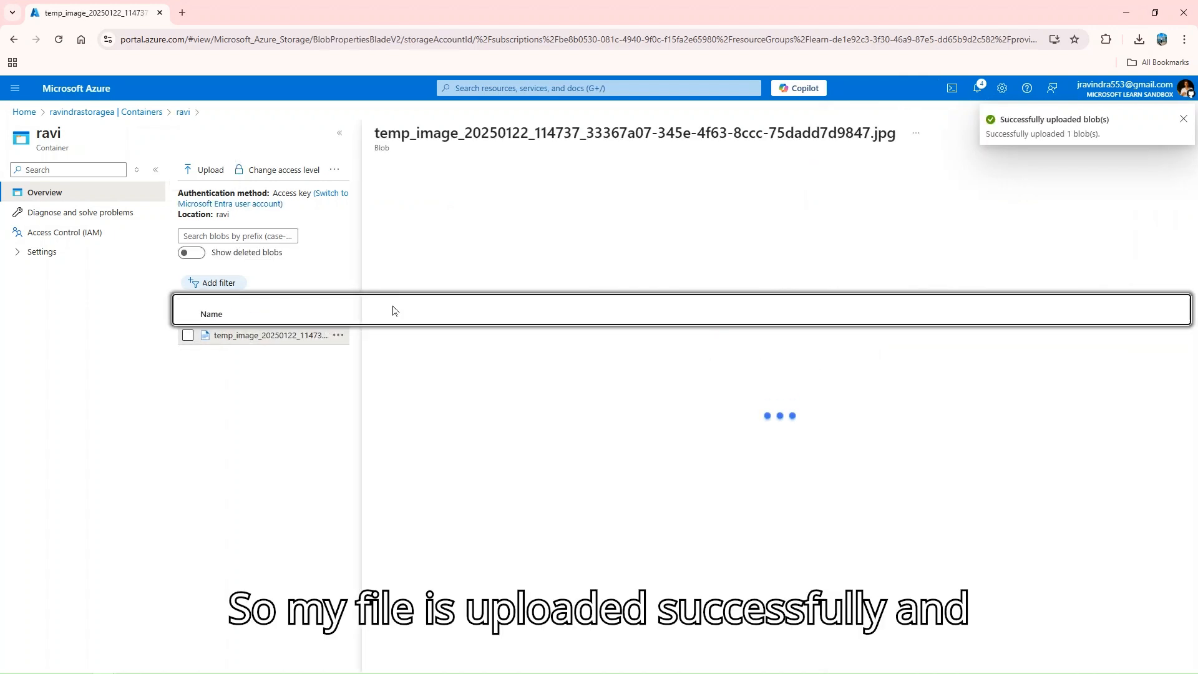
click(1183, 120)
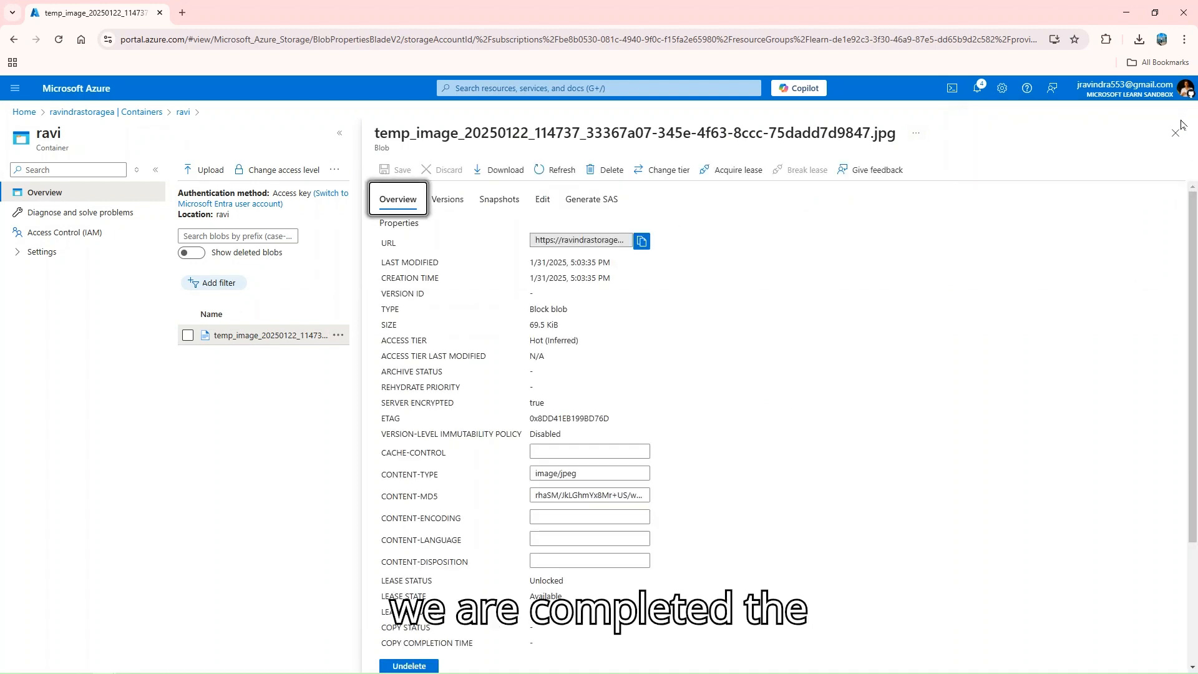
click(642, 240)
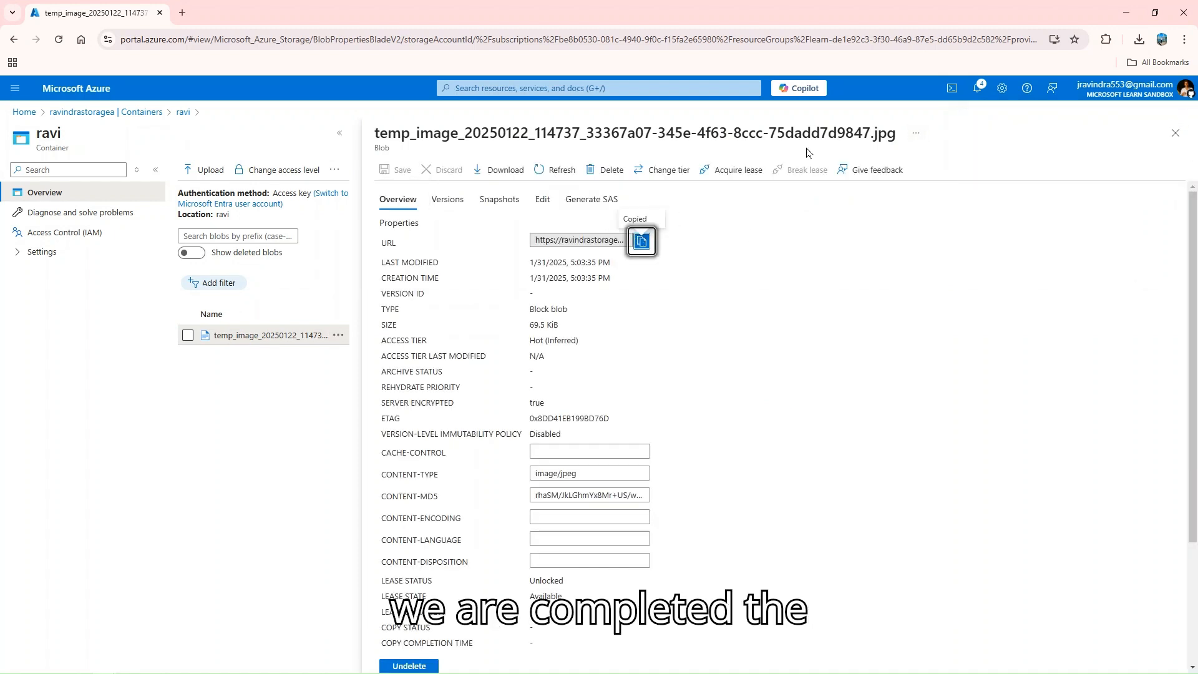
- Load the copied blob URL in a new Incognito window to test anonymous read access to the image
click(1185, 40)
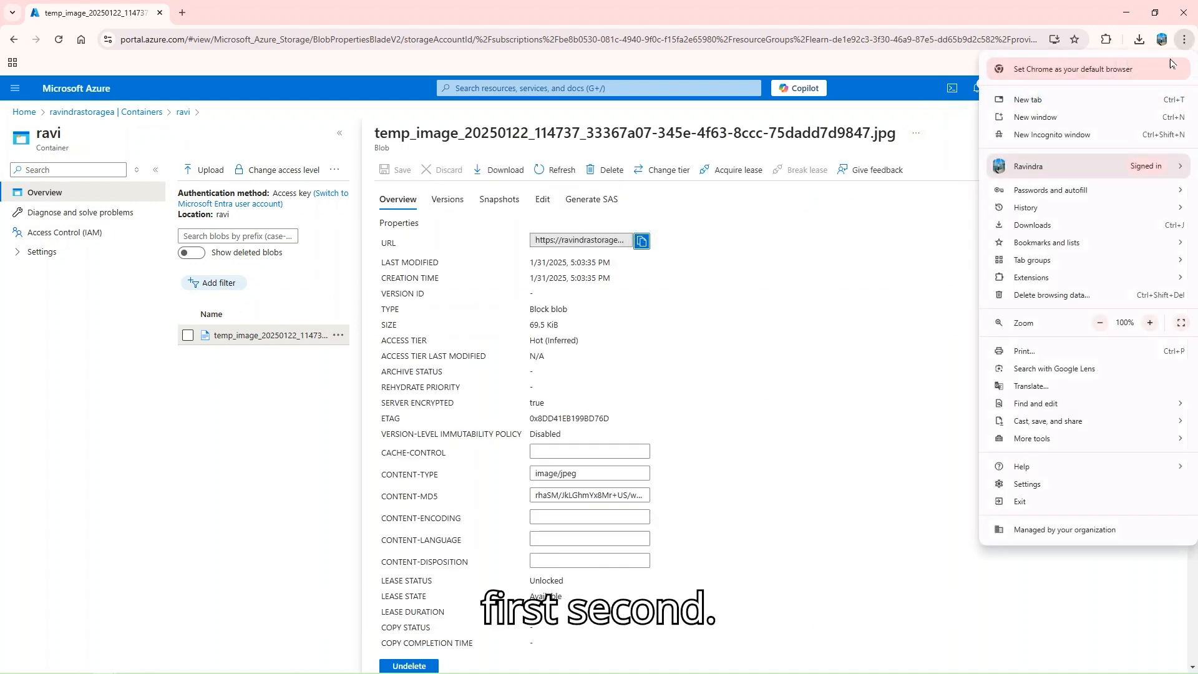
click(1072, 138)
key(ctrl+v)
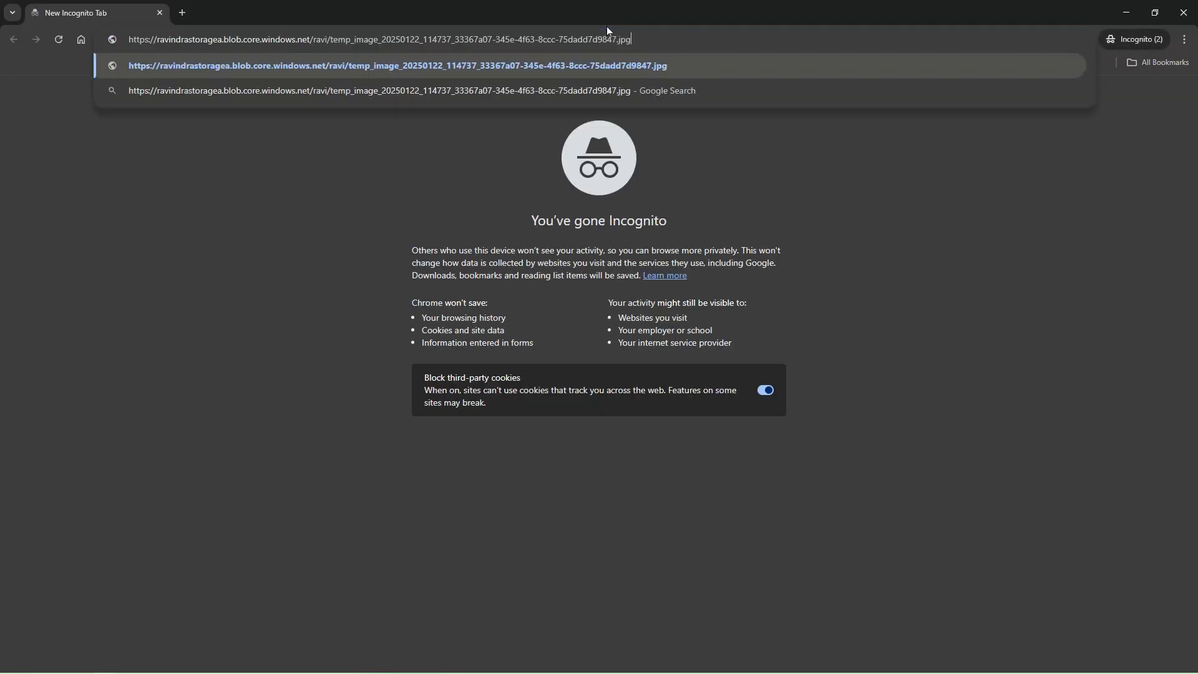
key(Return)
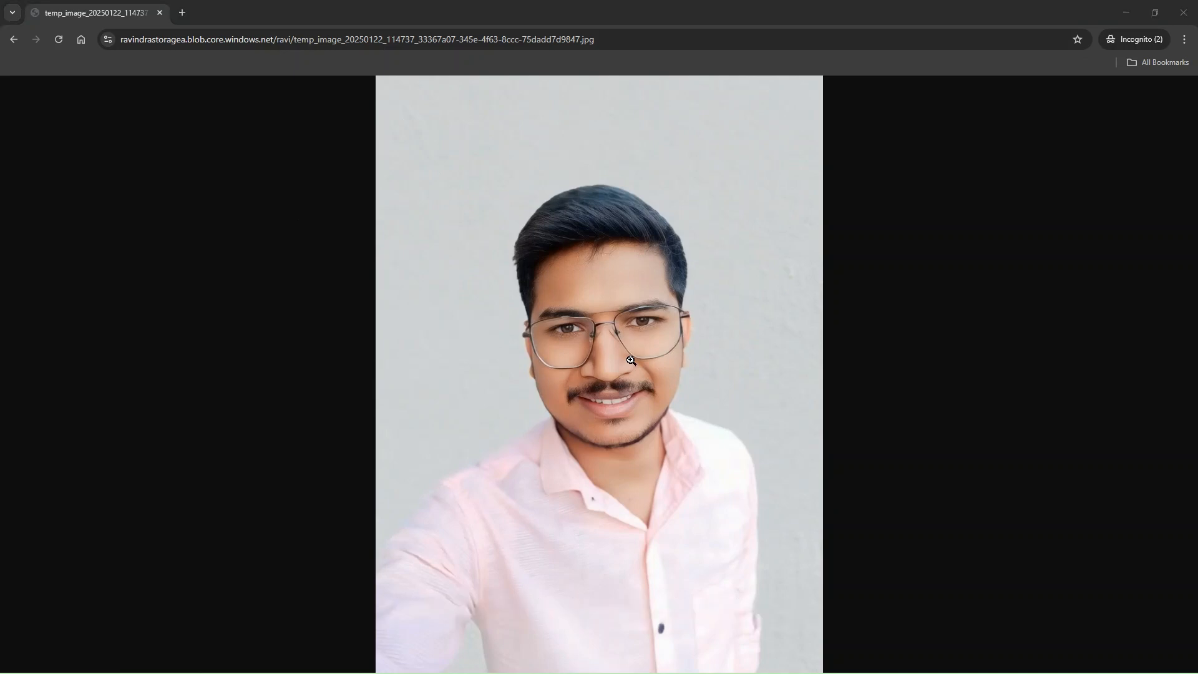
- Minimize the Incognito and Azure portal windows and look through the Savinj blog article on creating a storage blob
key(alt+Tab)
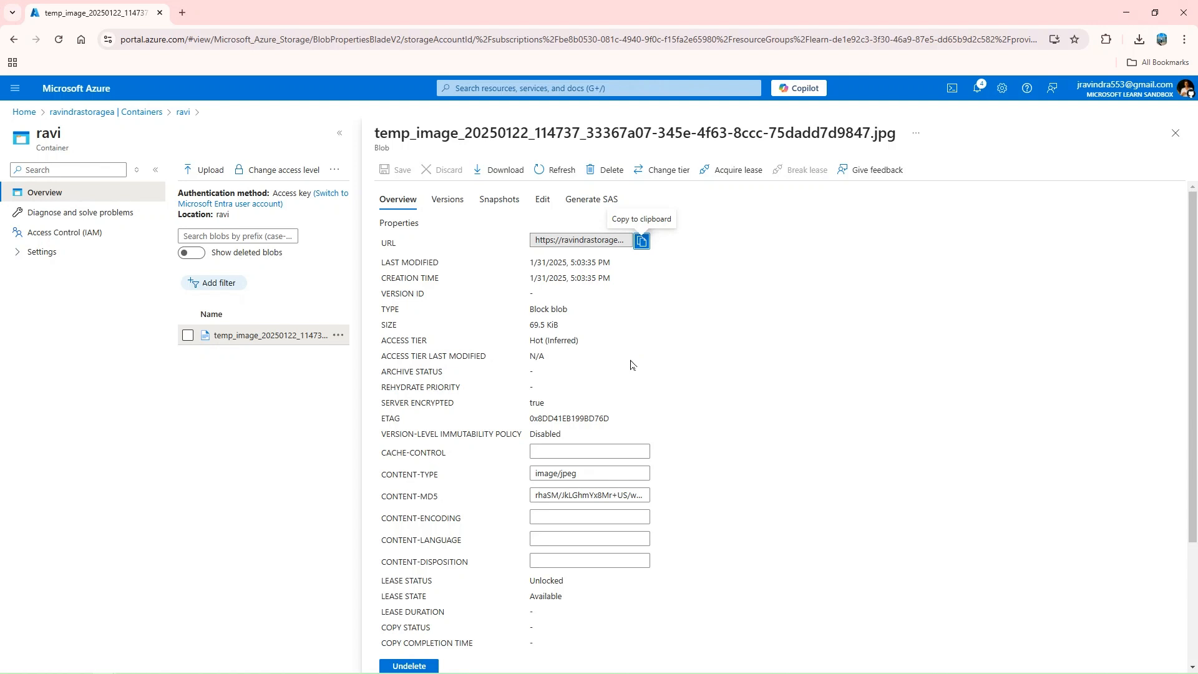
click(1133, 12)
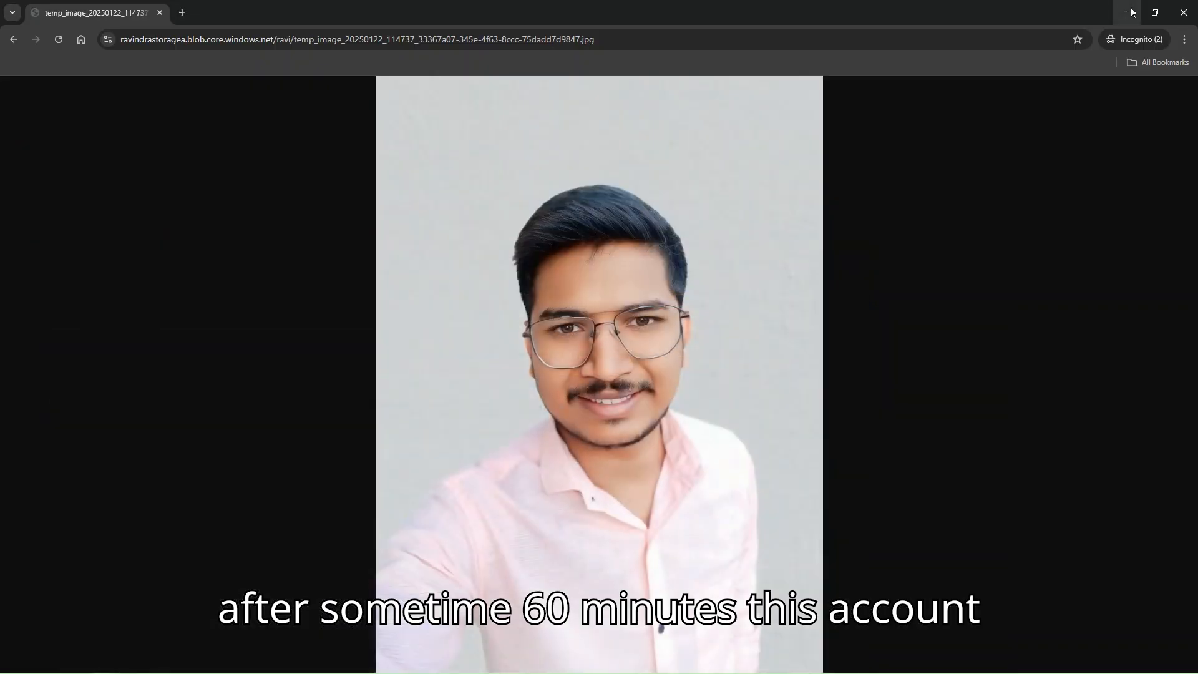
click(1133, 12)
scroll(497, 336, down, 10)
scroll(497, 336, down, 20)
scroll(497, 335, down, 3)
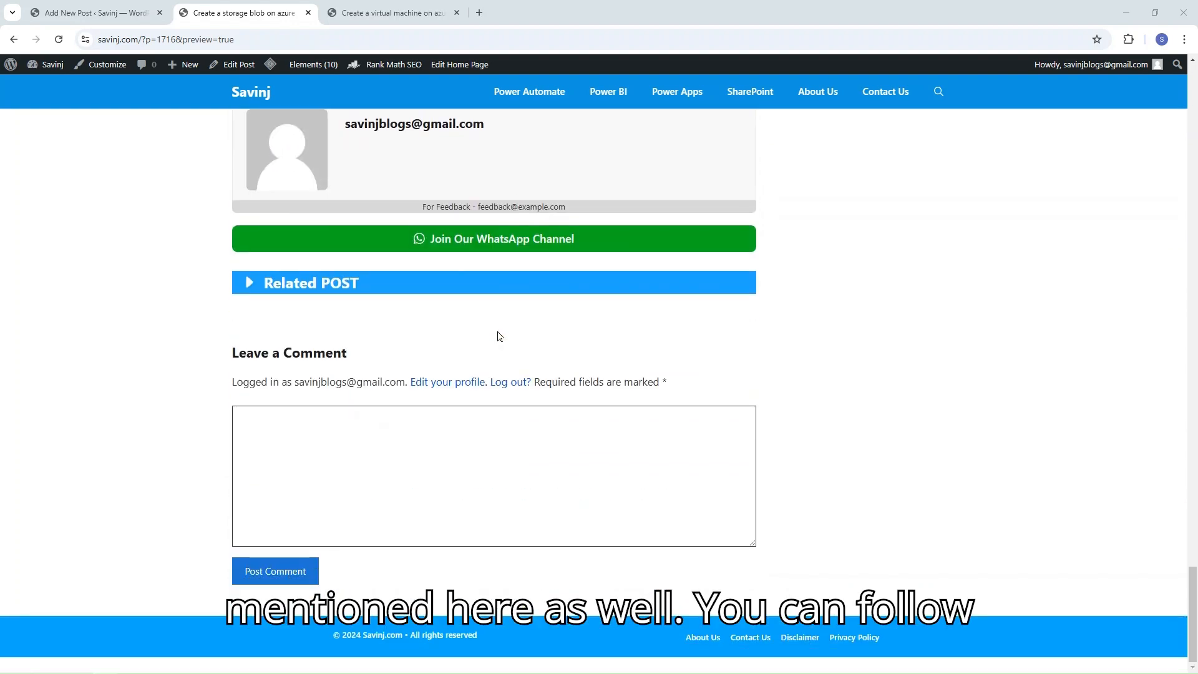
scroll(497, 336, up, 20)
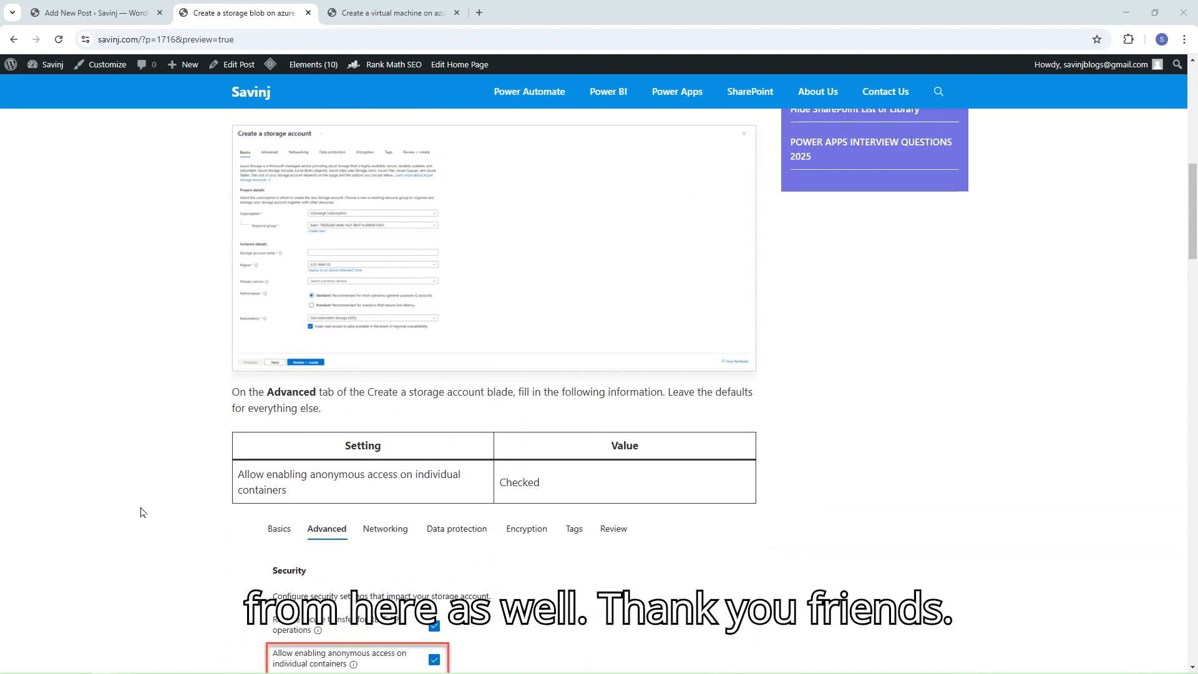